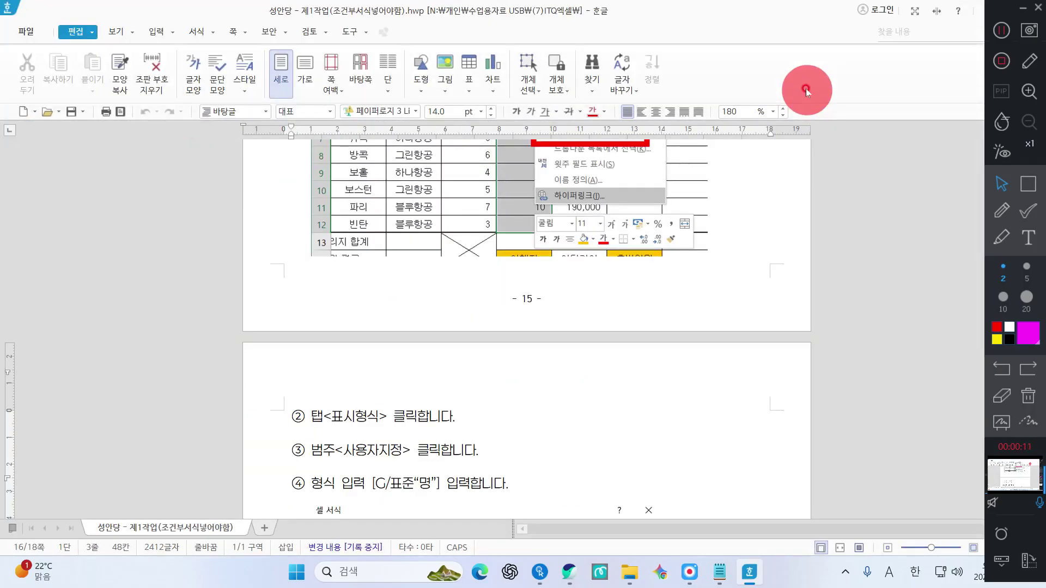
# Step: Examine the 제1작업 guide document, including the fill, shape shadow, cell format and name box instructions and the completed table
pyautogui.scroll(5, 657, 430)
pyautogui.scroll(-10, 631, 395)
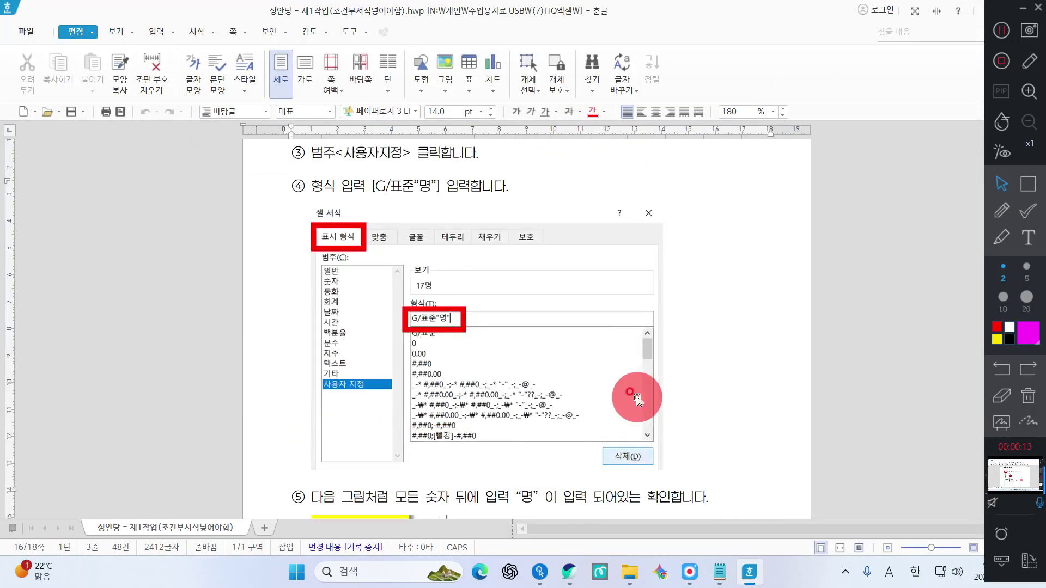
pyautogui.scroll(-15, 636, 401)
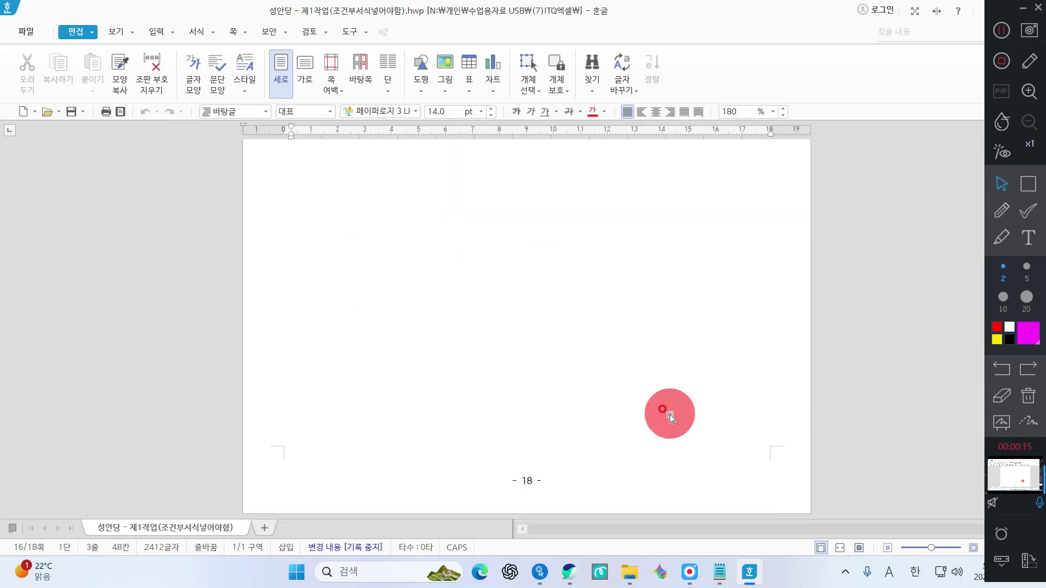
pyautogui.scroll(15, 675, 425)
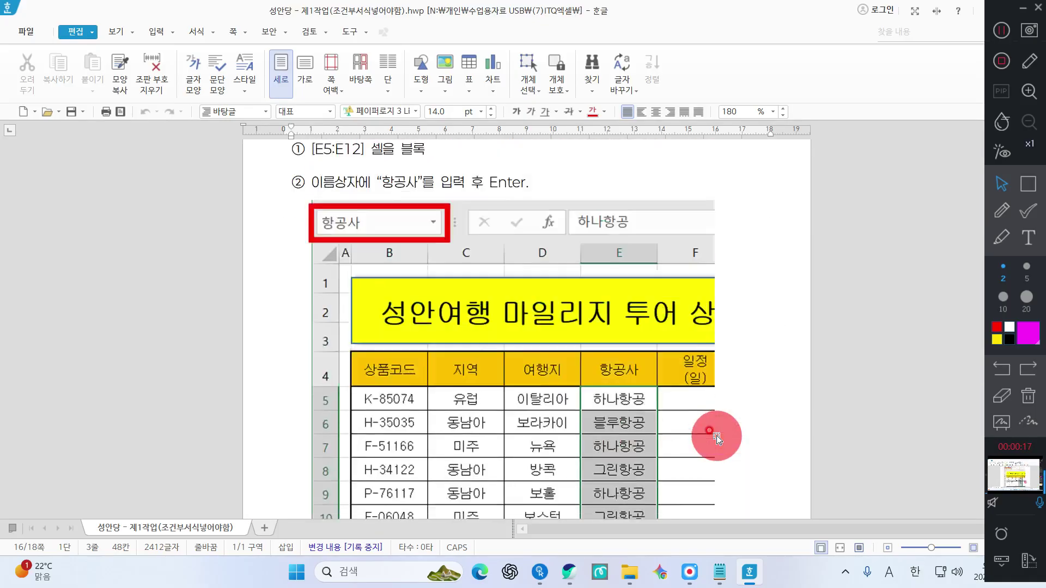
pyautogui.scroll(-5, 716, 439)
pyautogui.scroll(-2, 717, 439)
pyautogui.scroll(3, 800, 423)
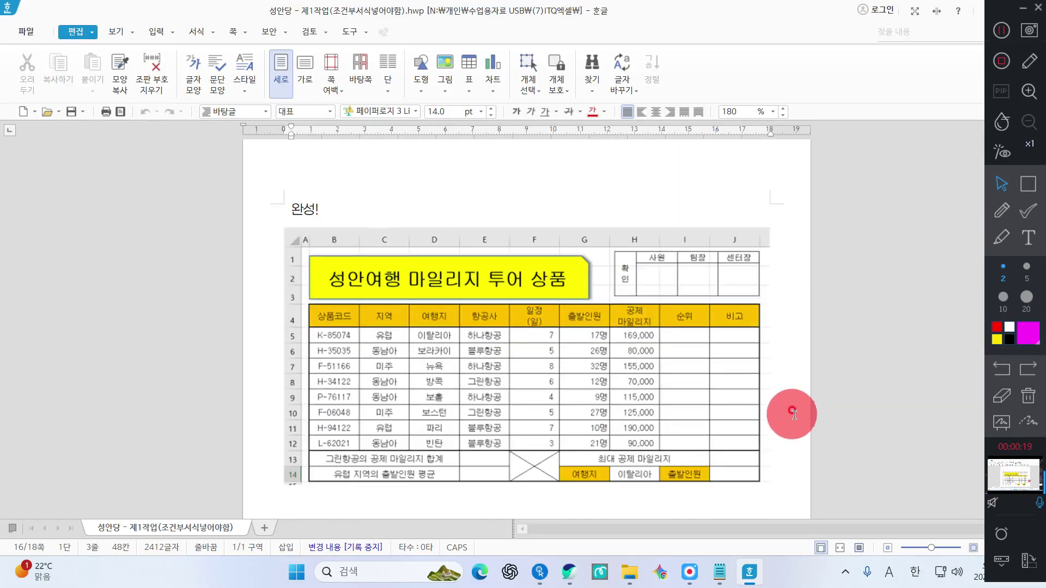
pyautogui.middleClick(841, 418)
pyautogui.scroll(20, 813, 156)
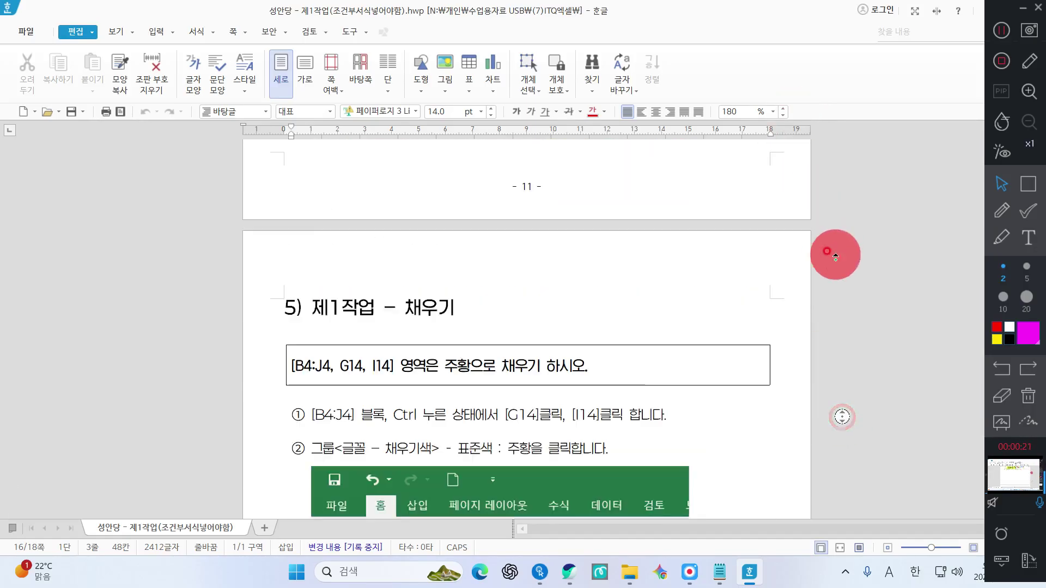
pyautogui.click(832, 244)
pyautogui.scroll(10, 841, 266)
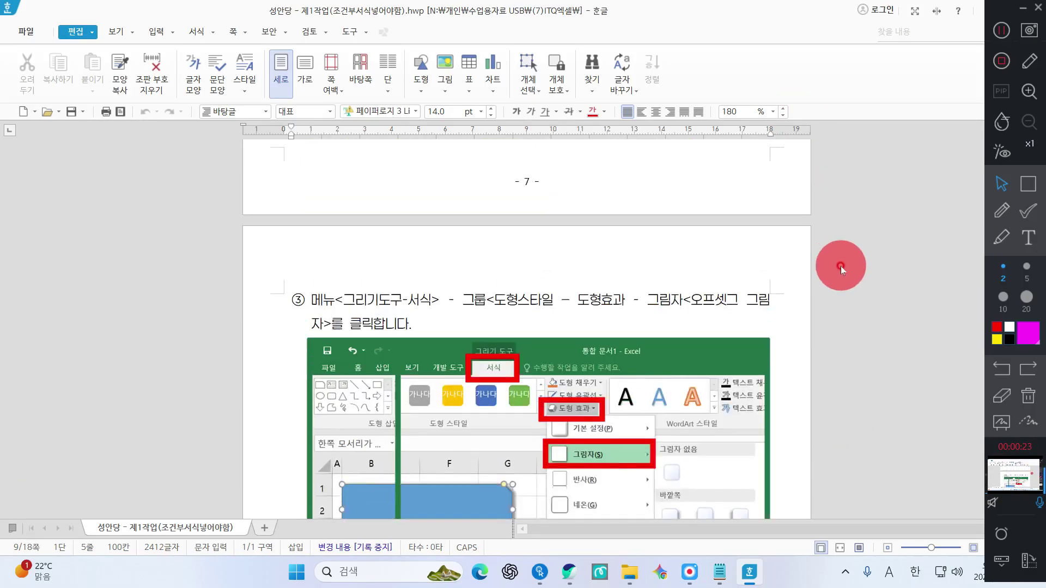
pyautogui.scroll(10, 841, 266)
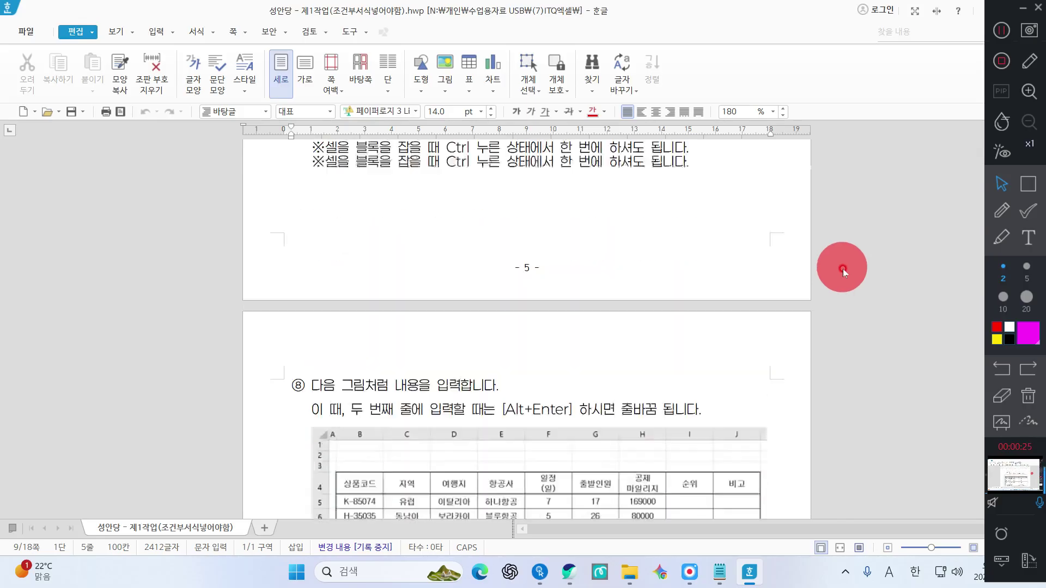
pyautogui.hotkey('ctrl', 'pagedown')
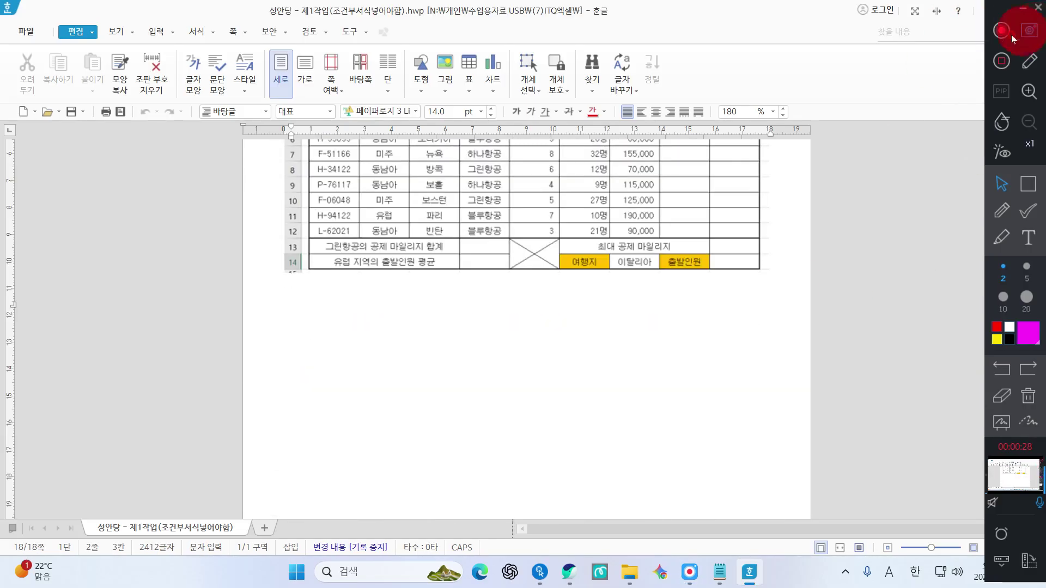
# Step: Switch to Excel, create a new blank workbook and resize its window to fit beside the recording toolbar
pyautogui.click(972, 11)
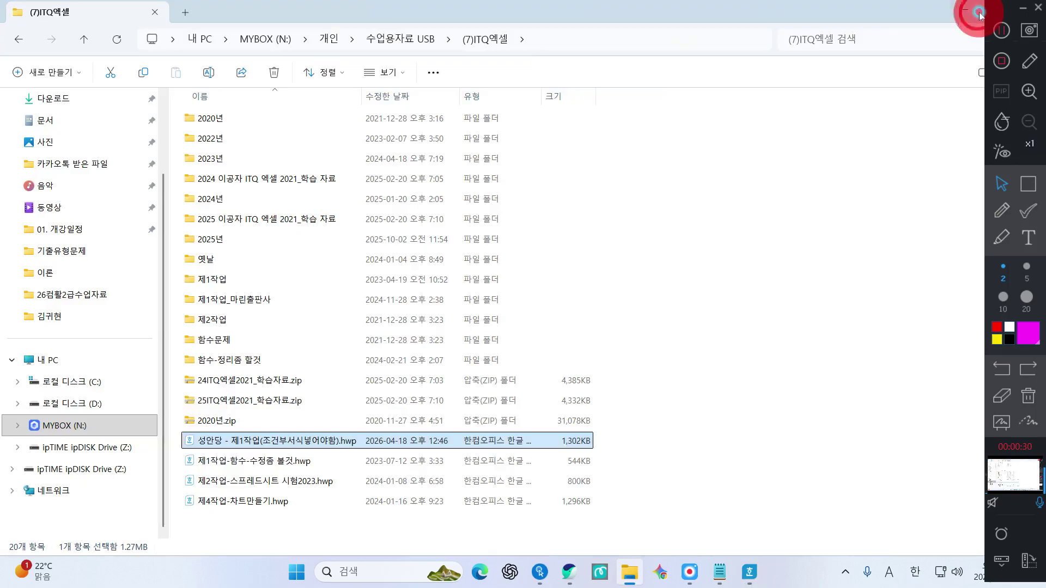
pyautogui.doubleClick(752, 12)
pyautogui.click(907, 93)
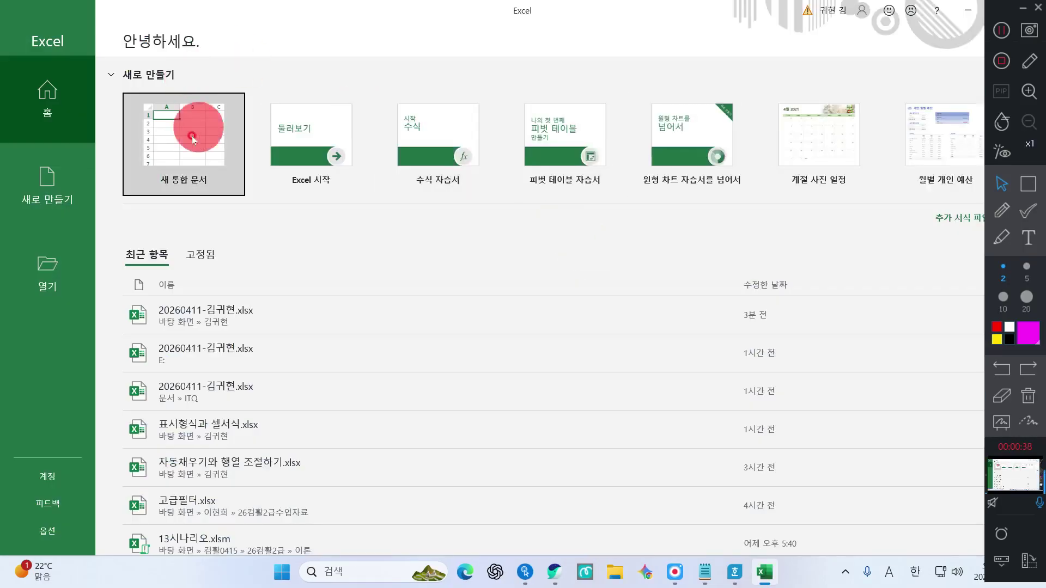
pyautogui.click(190, 130)
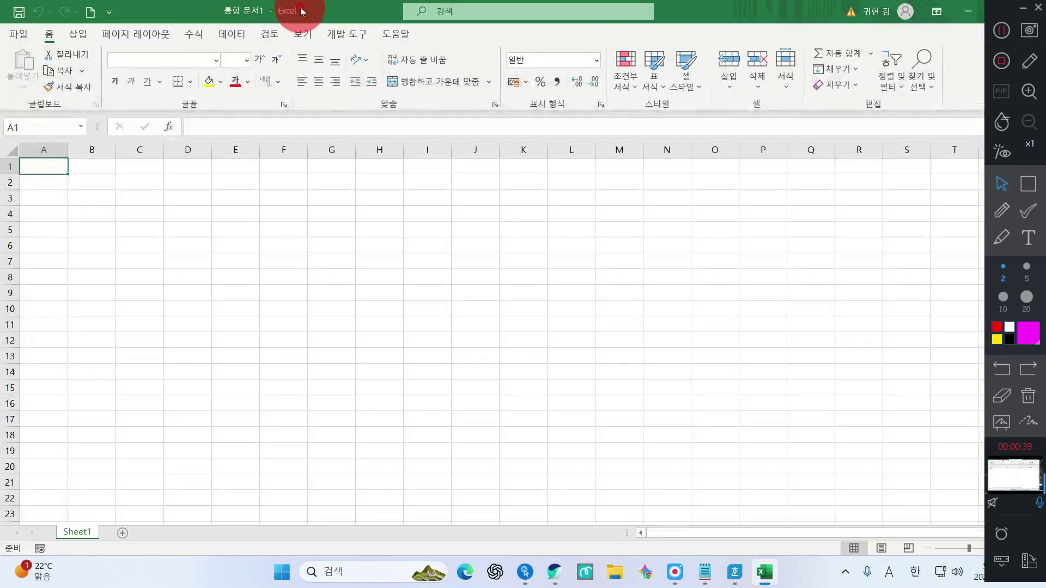
pyautogui.moveTo(301, 10); pyautogui.dragTo(263, 21)
pyautogui.moveTo(770, 397); pyautogui.dragTo(970, 555)
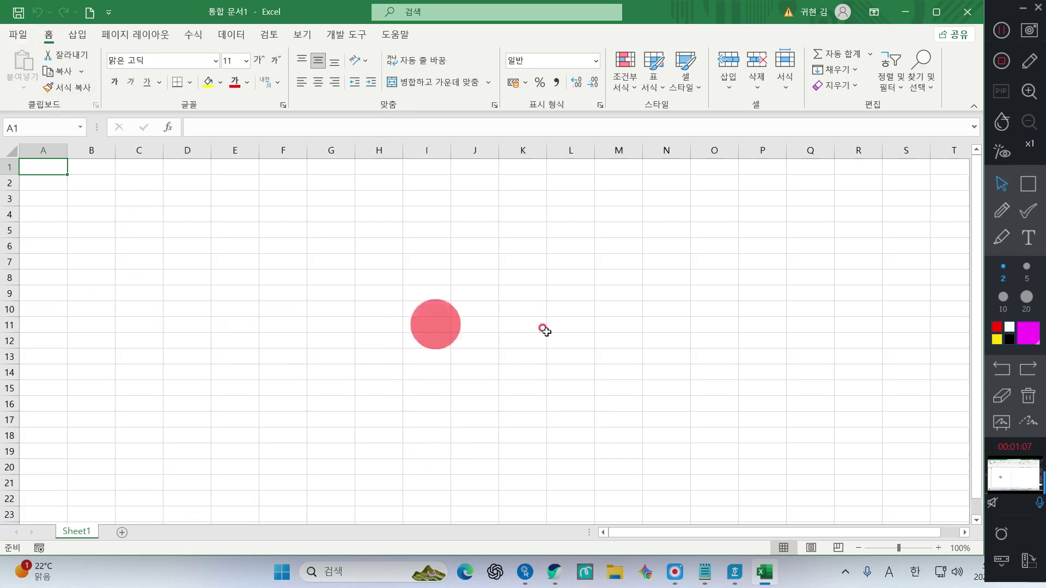
# Step: Switch to the exam PDF in the browser and read the answer instruction about column A's width
pyautogui.click(130, 200)
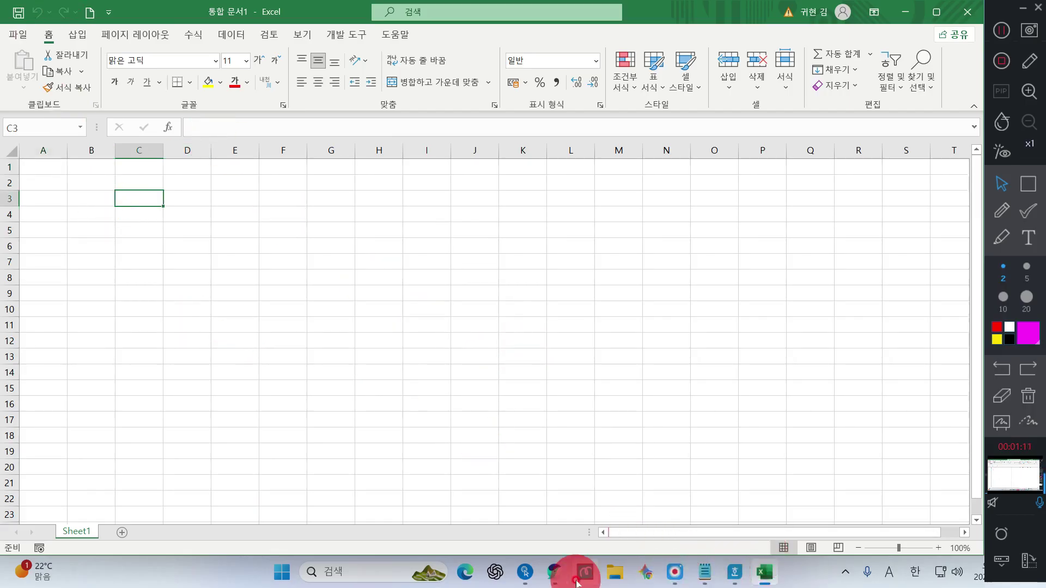
pyautogui.click(556, 569)
pyautogui.scroll(15, 351, 327)
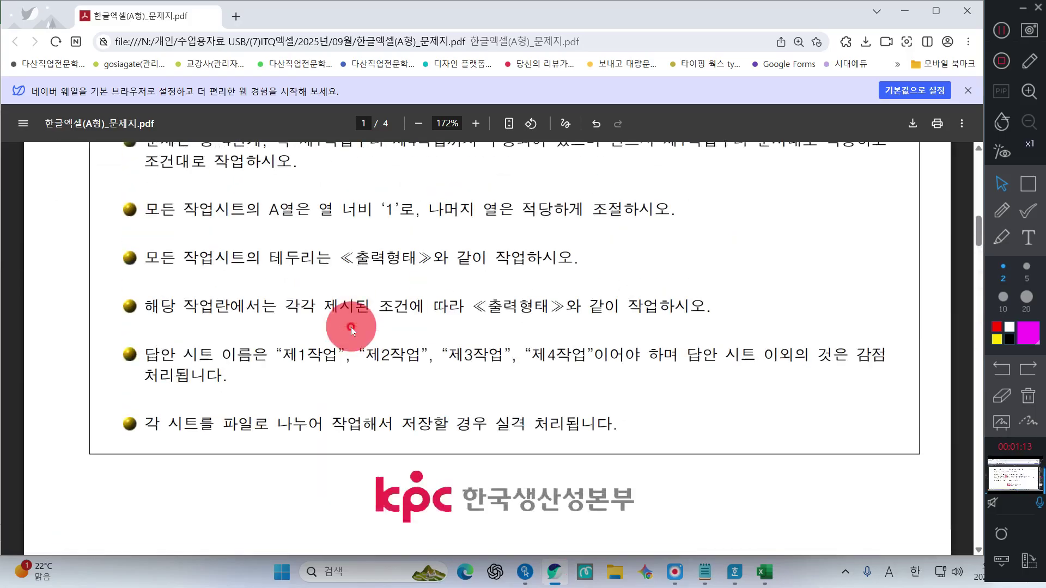
pyautogui.scroll(-4, 342, 335)
pyautogui.scroll(1, 339, 345)
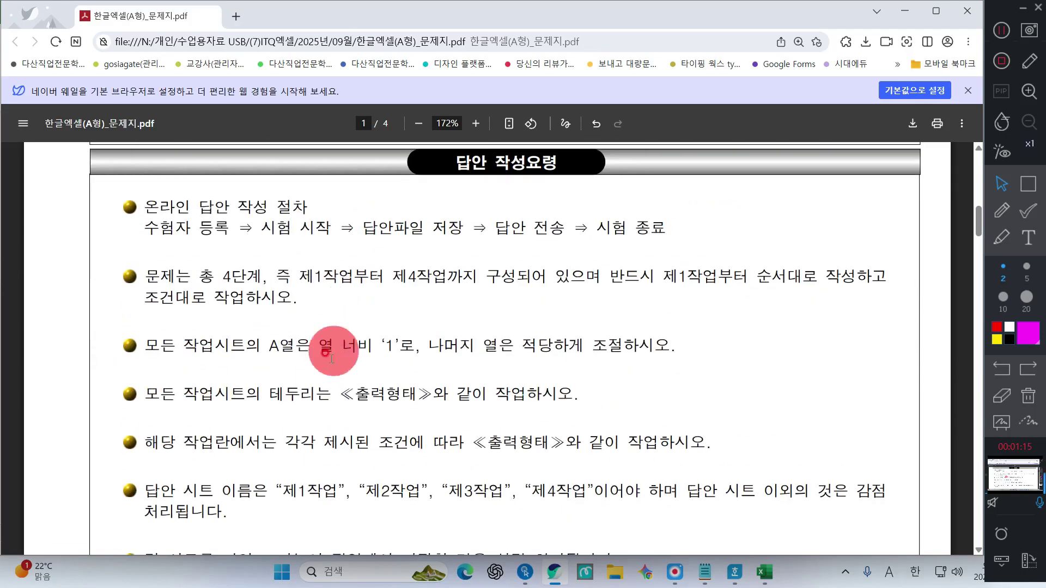
pyautogui.moveTo(245, 346); pyautogui.dragTo(279, 347)
pyautogui.moveTo(422, 348); pyautogui.dragTo(474, 346)
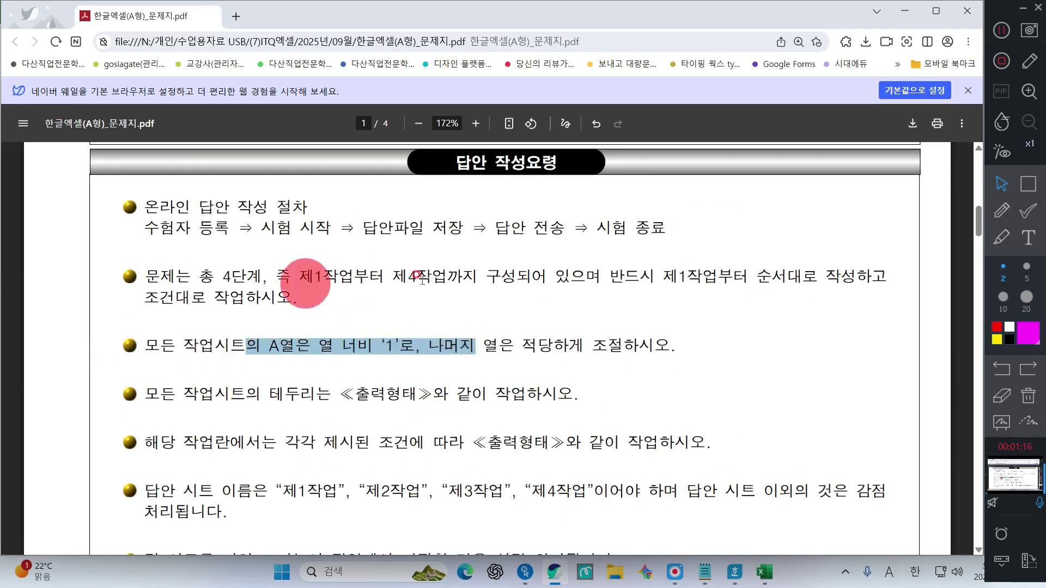
pyautogui.click(905, 11)
pyautogui.click(47, 150)
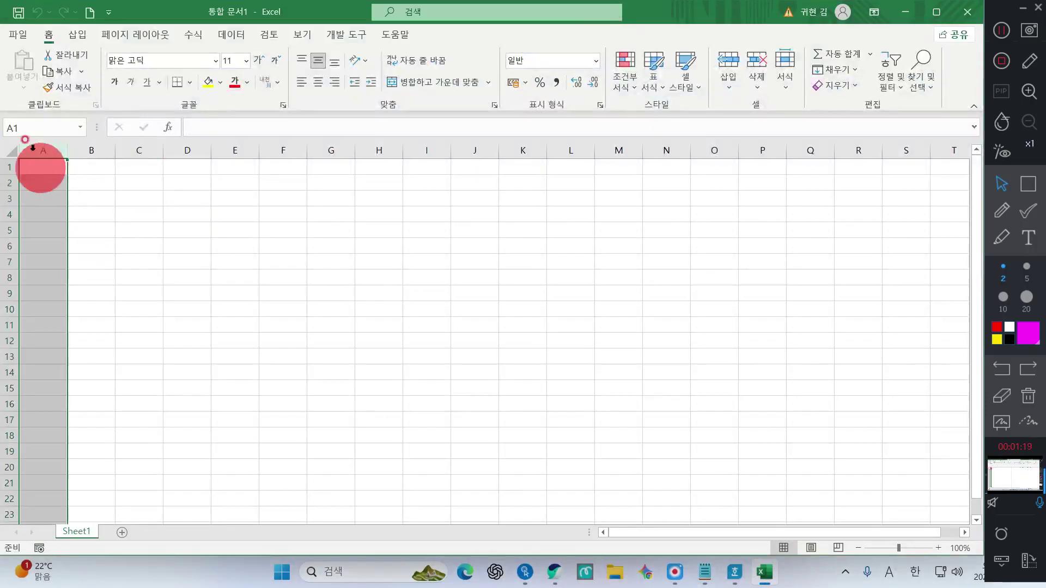
pyautogui.rightClick(40, 148)
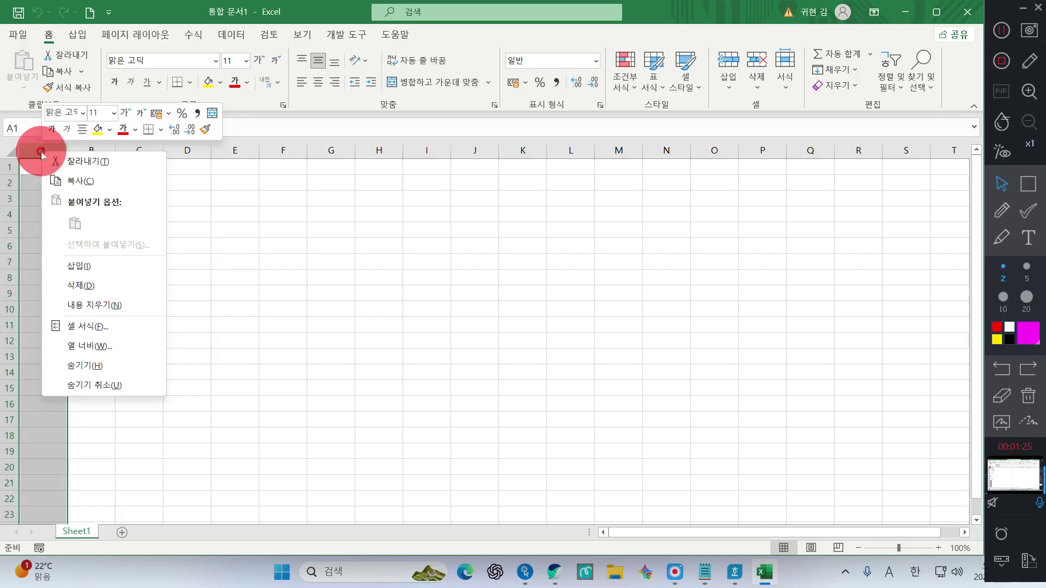
pyautogui.click(106, 351)
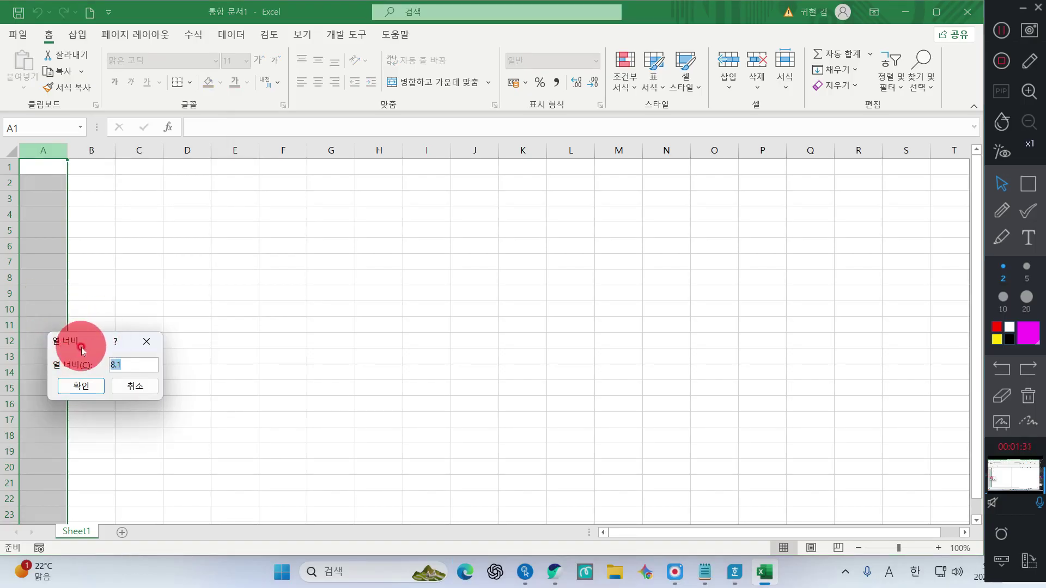
pyautogui.write('1')
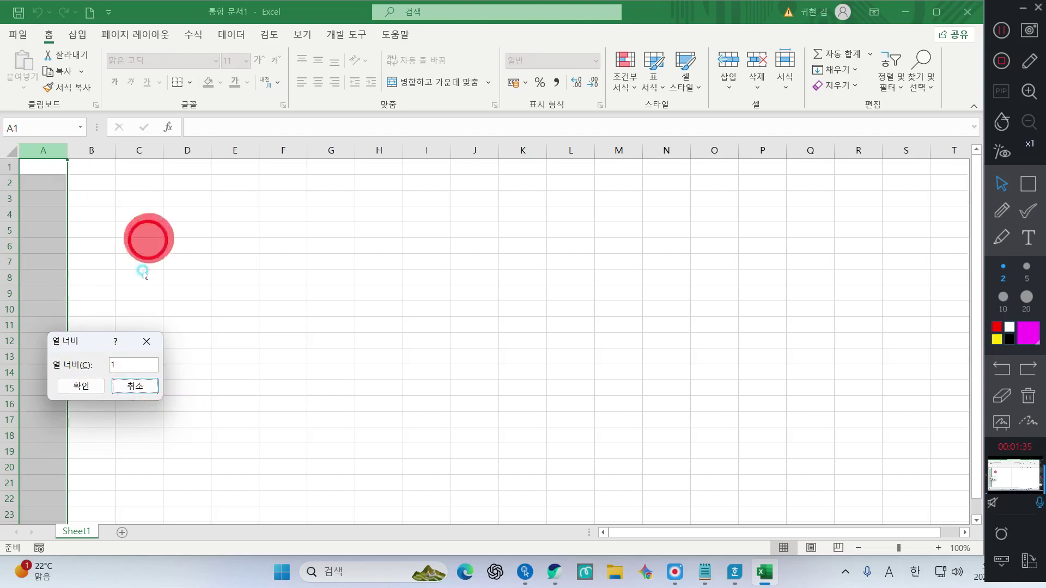
pyautogui.click(131, 384)
pyautogui.click(77, 168)
# Step: Set the width of column A to 1
pyautogui.click(41, 150)
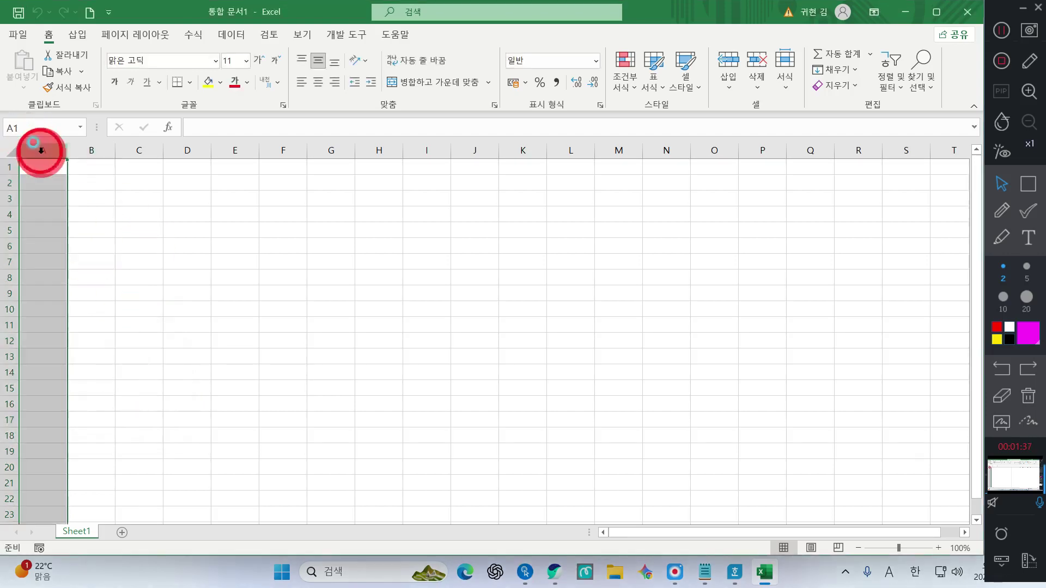
pyautogui.rightClick(41, 153)
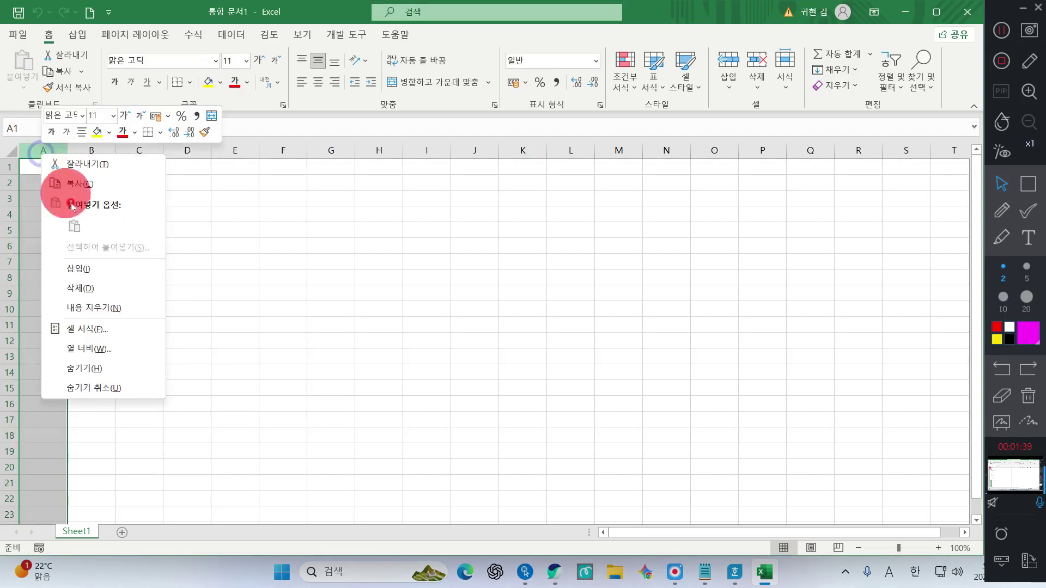
pyautogui.click(110, 353)
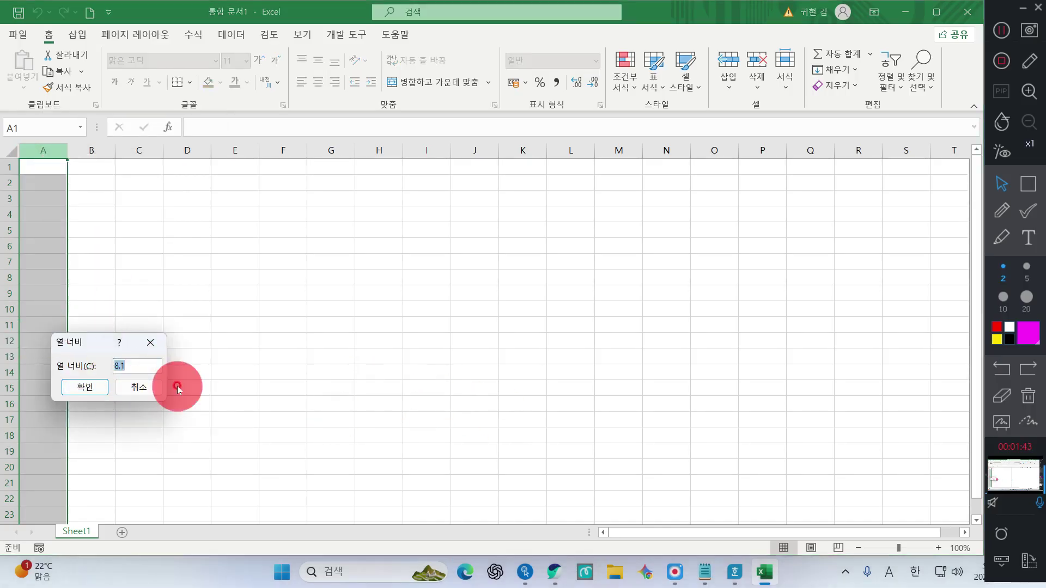
pyautogui.write('1')
pyautogui.press('Return')
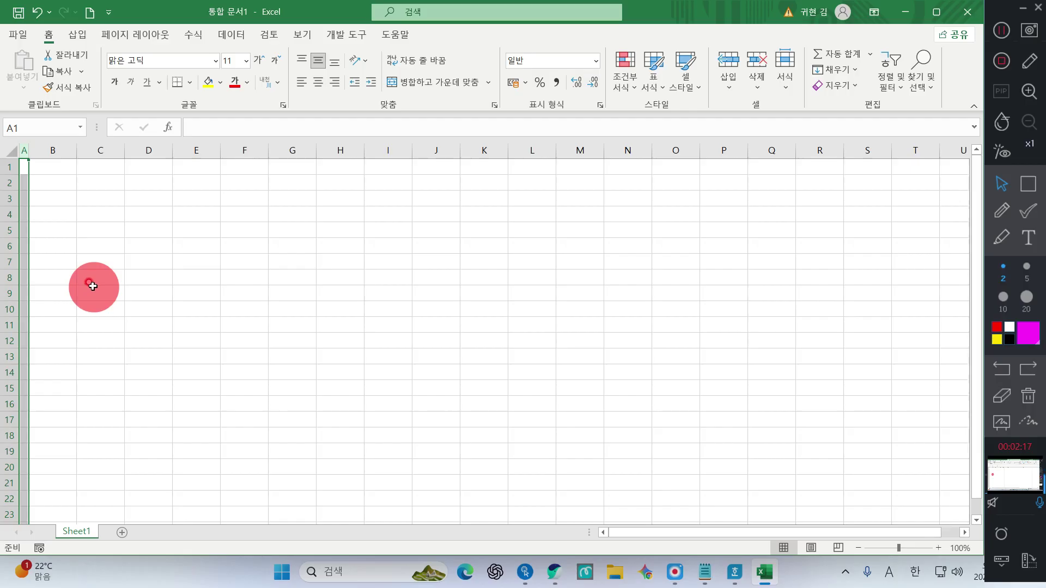
# Step: Duplicate Sheet1 twice, placing the copies after it so the workbook has three identical sheets
pyautogui.click(86, 533)
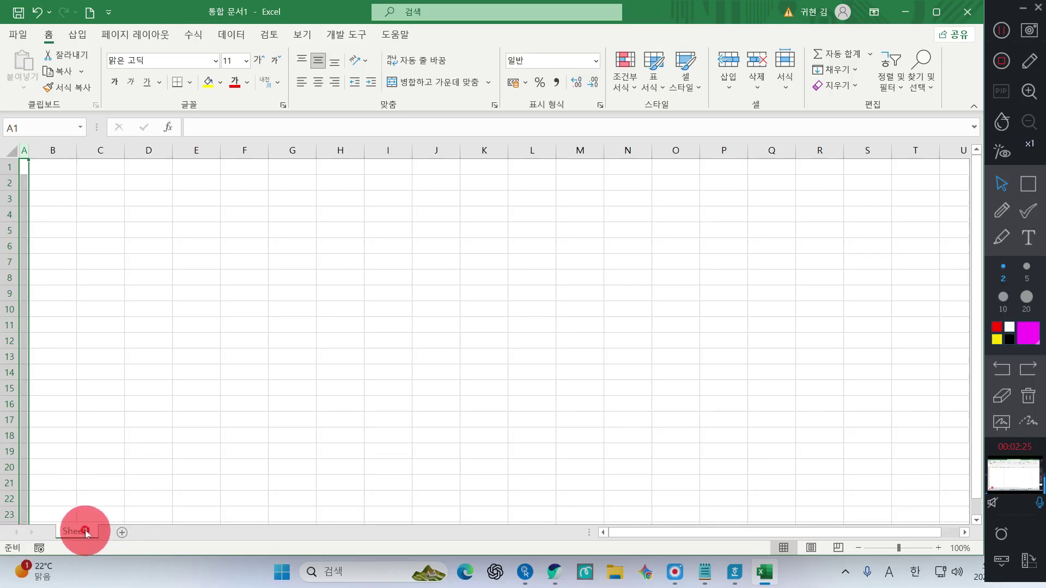
pyautogui.moveTo(85, 533); pyautogui.dragTo(114, 531)
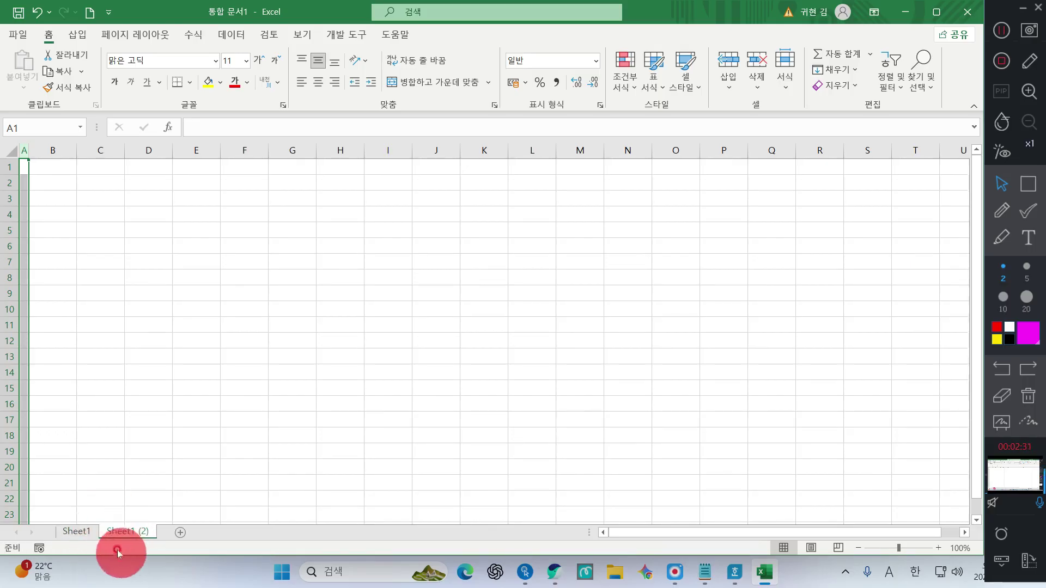
pyautogui.moveTo(140, 532); pyautogui.dragTo(175, 533)
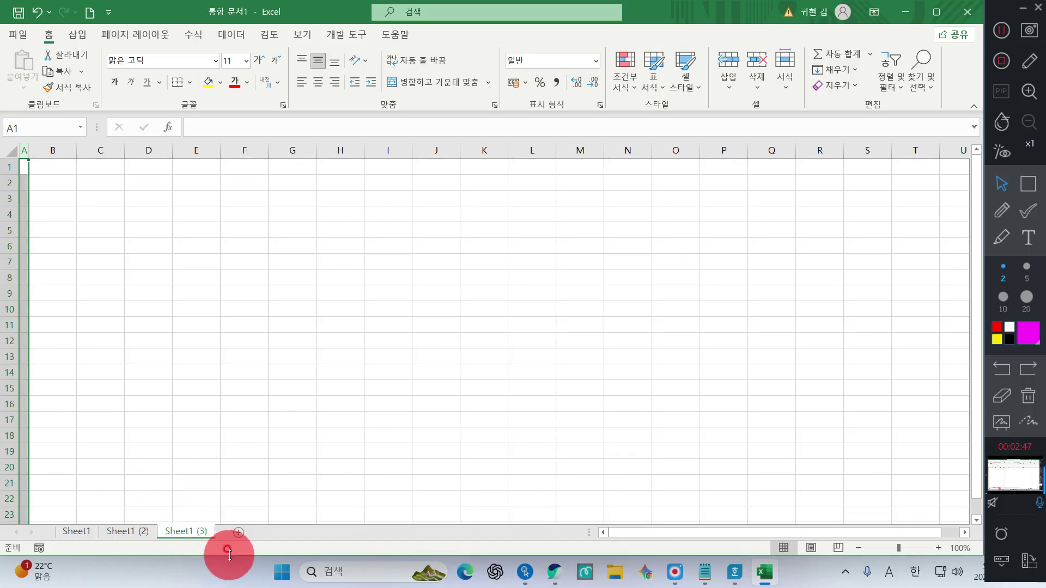
# Step: Rename the third sheet as 제3작업
pyautogui.click(173, 534)
pyautogui.doubleClick(173, 534)
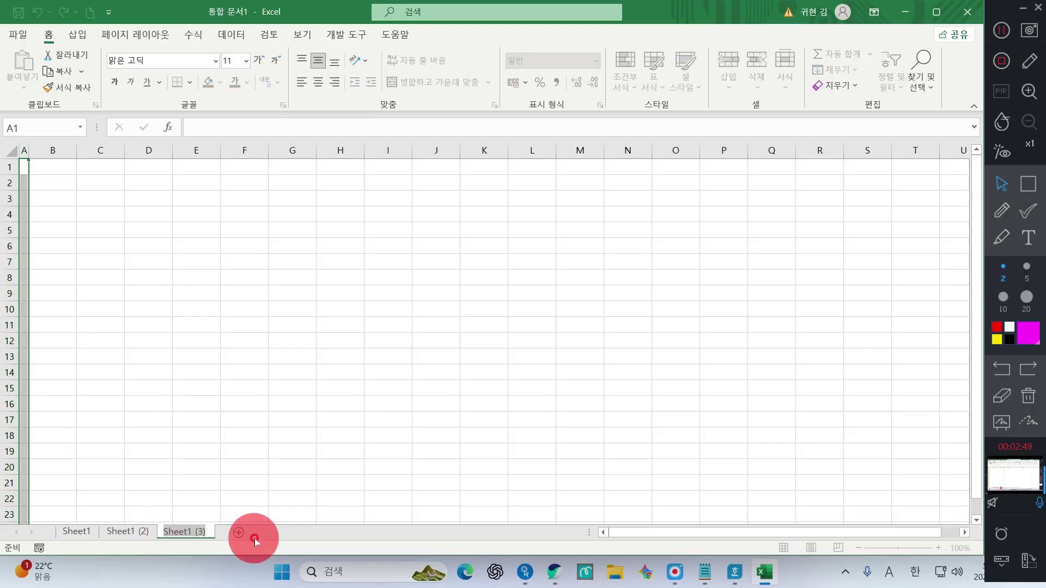
pyautogui.press('BackSpace')
pyautogui.write('제3작업')
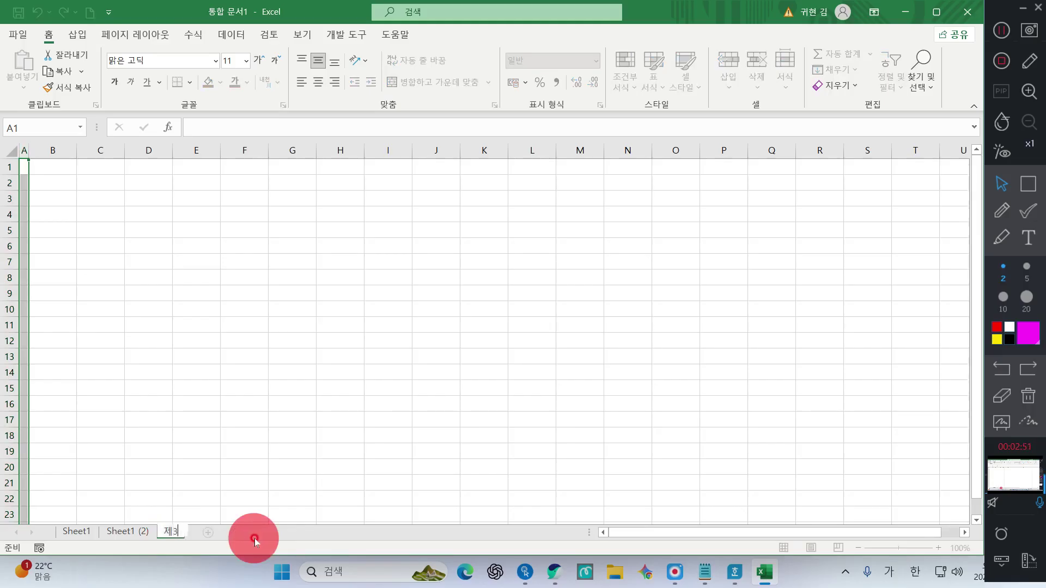
pyautogui.press('Return')
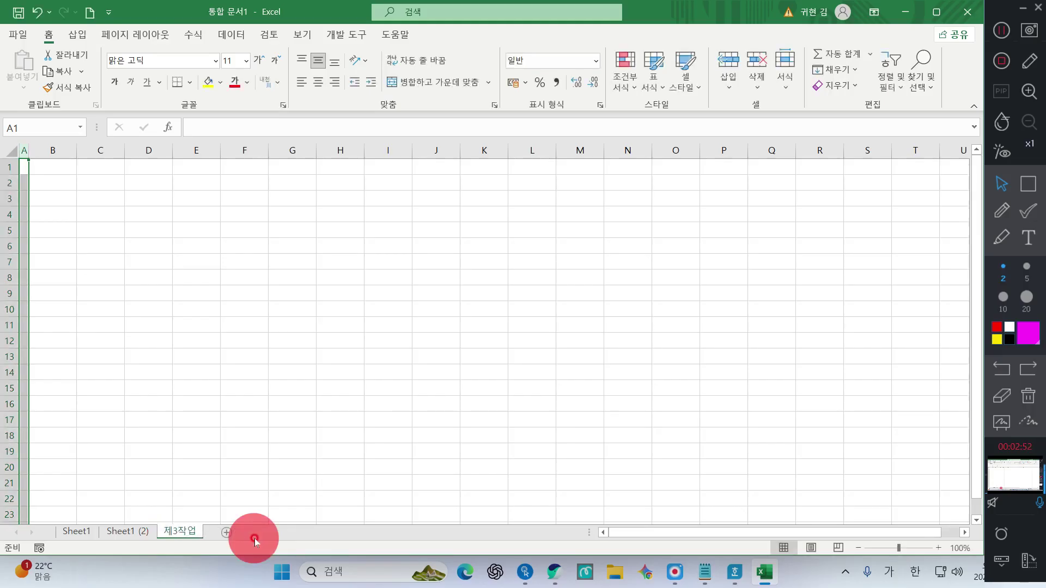
# Step: Rename the second sheet as 제2작업
pyautogui.doubleClick(119, 534)
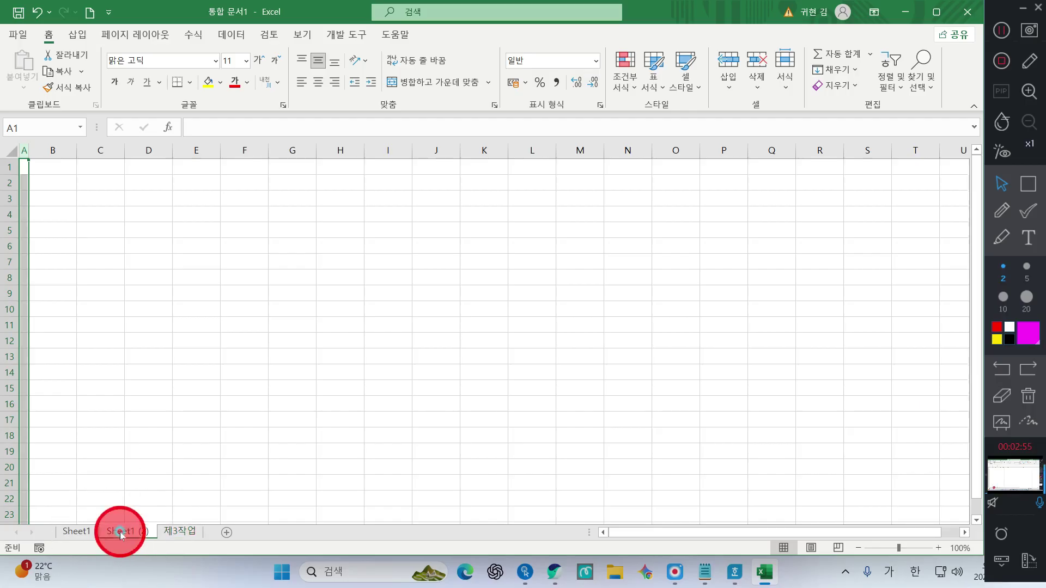
pyautogui.write('제2')
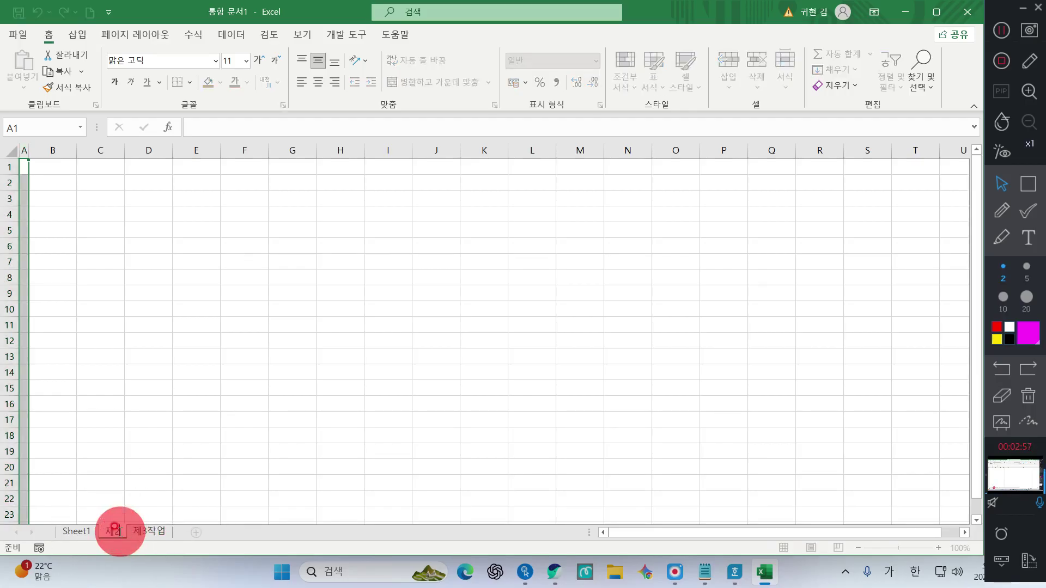
pyautogui.write('작업')
pyautogui.press('Return')
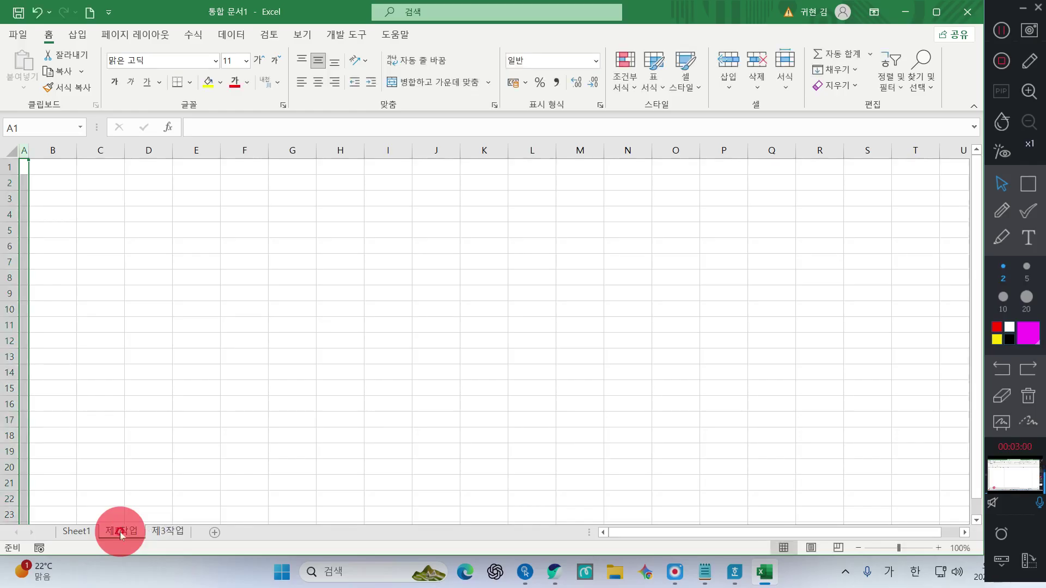
# Step: Rename the first sheet as 제1작업
pyautogui.doubleClick(74, 531)
pyautogui.write('제')
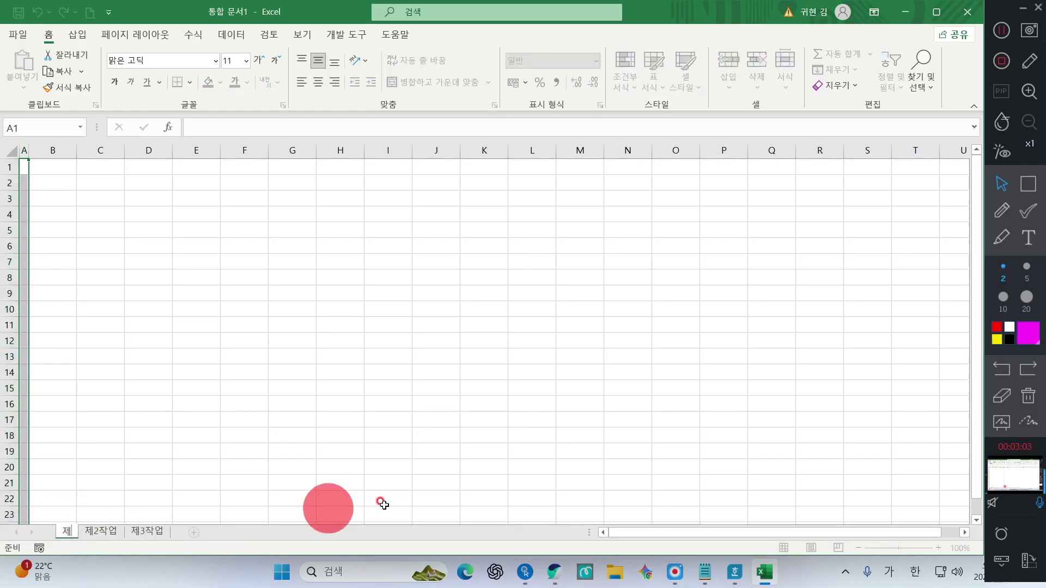
pyautogui.write('1작업')
pyautogui.press('Return')
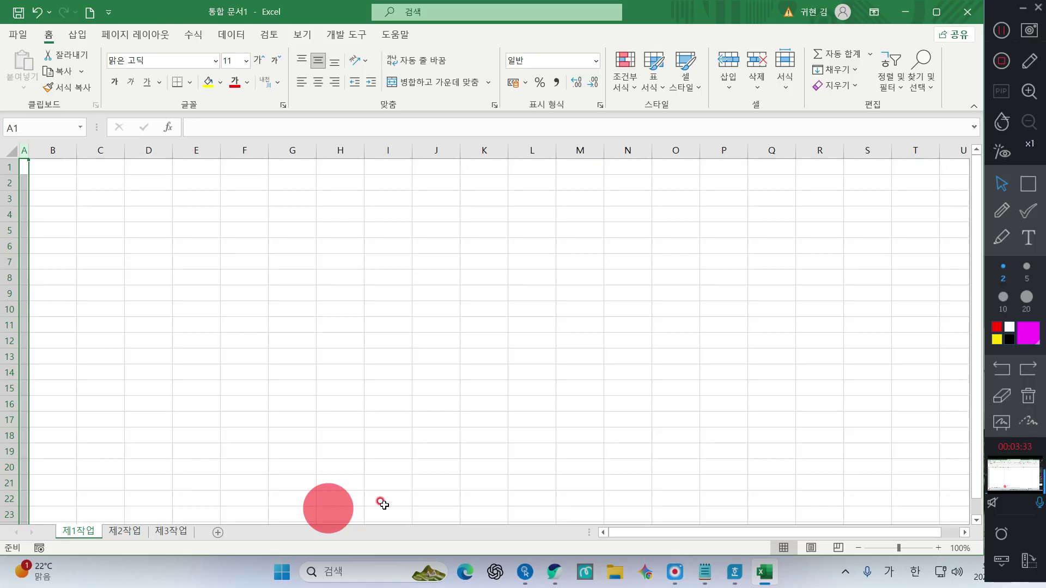
pyautogui.click(1001, 30)
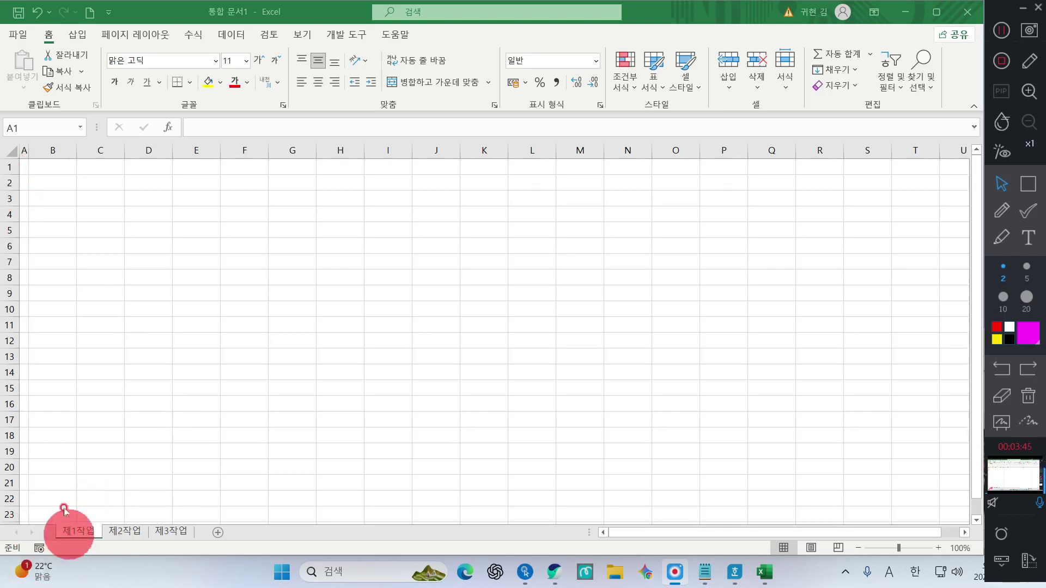
# Step: Set the font of the entire 제1작업 sheet to 굴림 and center its cells horizontally
pyautogui.click(12, 151)
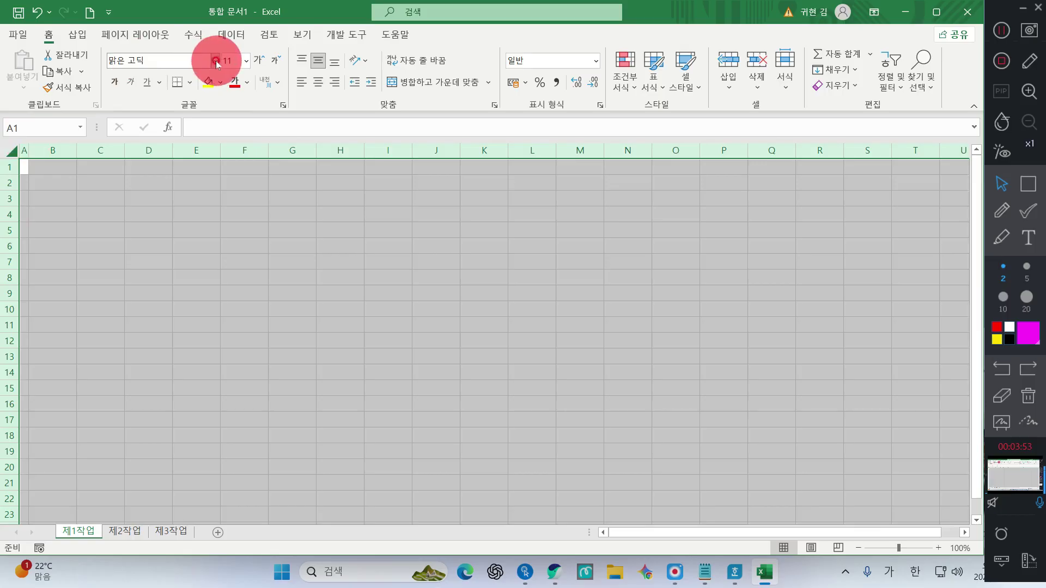
pyautogui.click(180, 59)
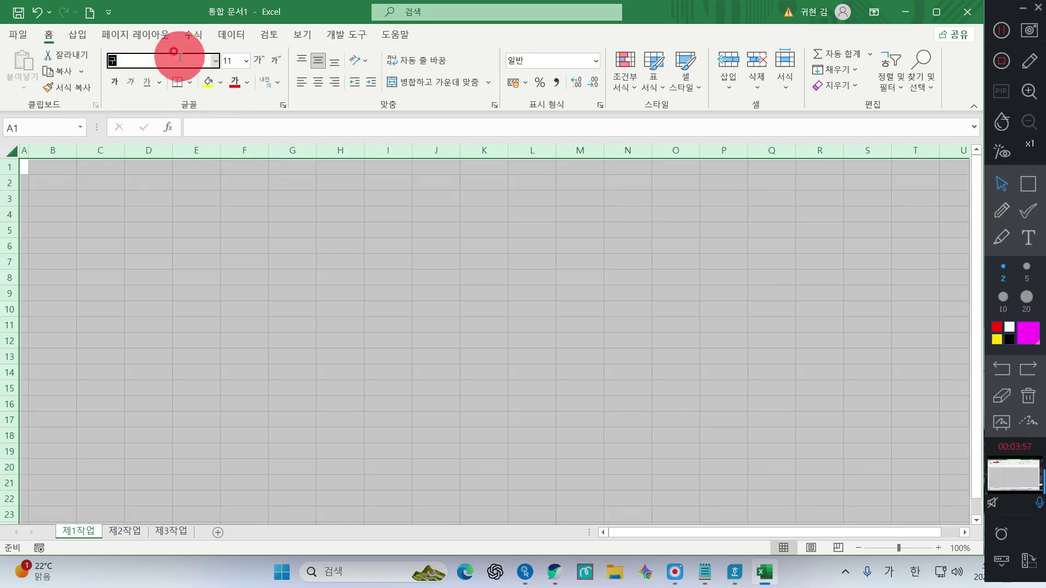
pyautogui.write('굴림')
pyautogui.press('Return')
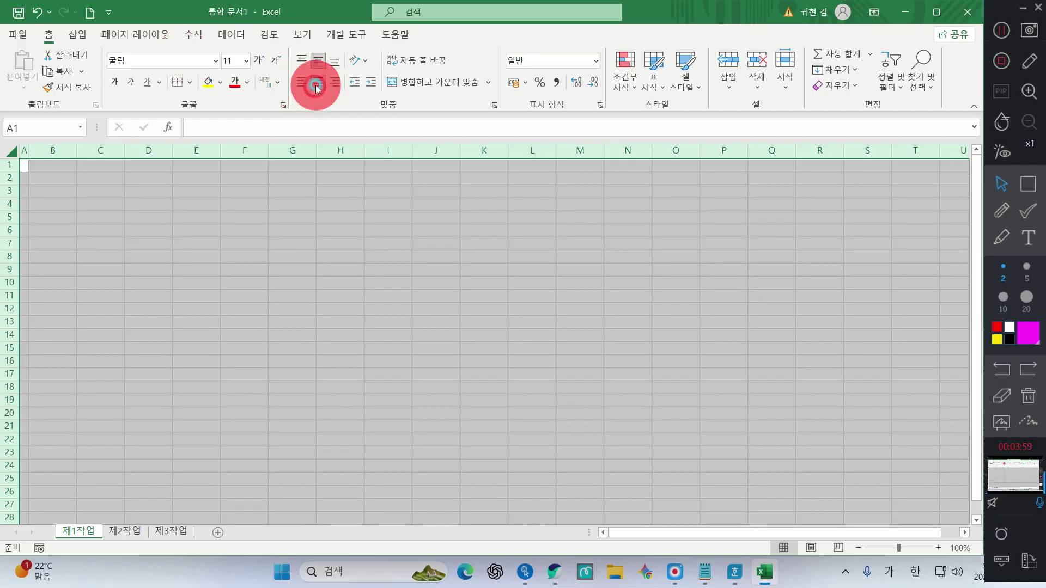
pyautogui.click(318, 82)
pyautogui.click(124, 63)
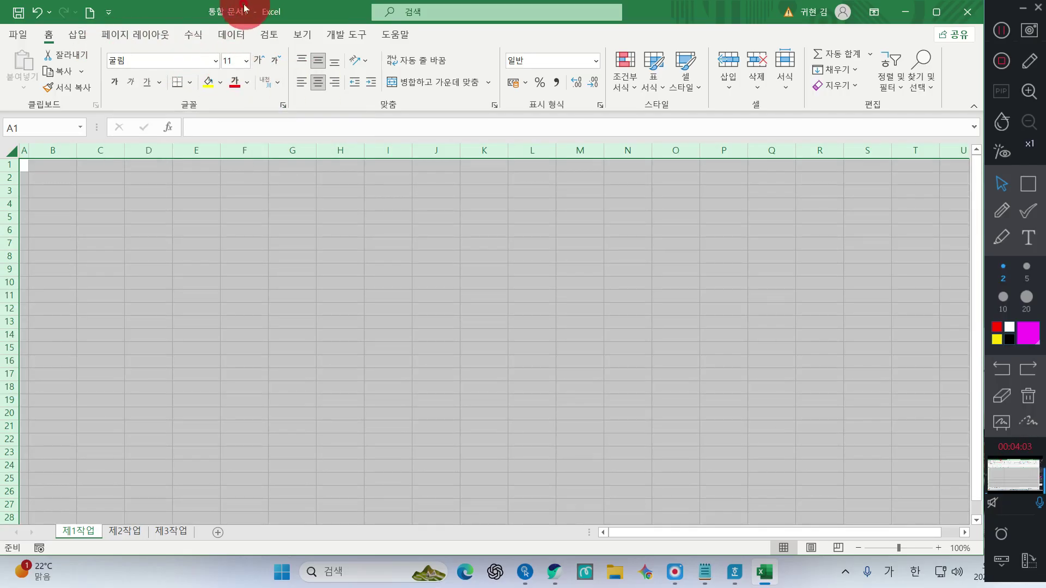
pyautogui.click(1027, 184)
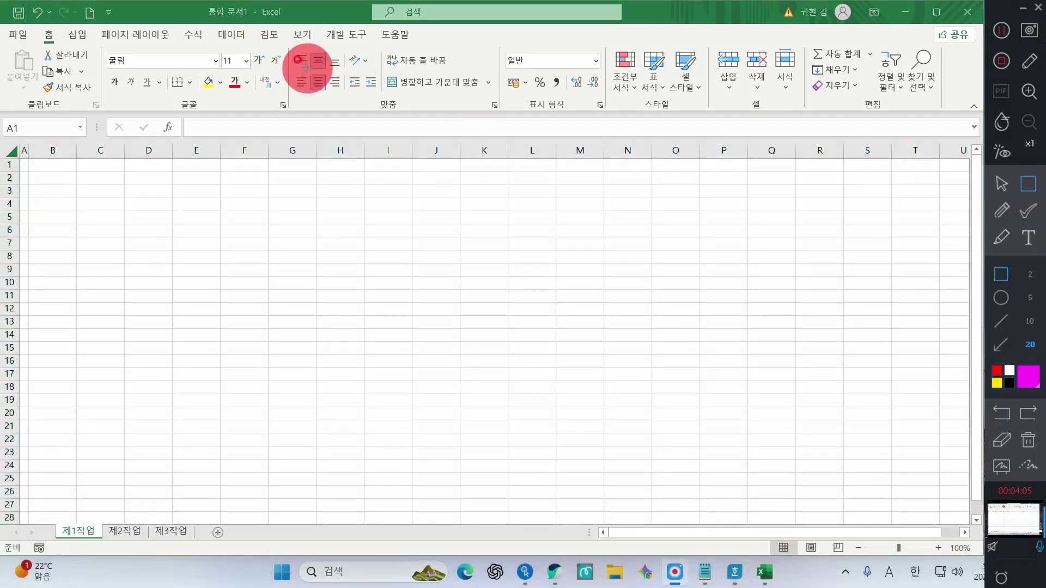
pyautogui.moveTo(299, 61); pyautogui.dragTo(351, 109)
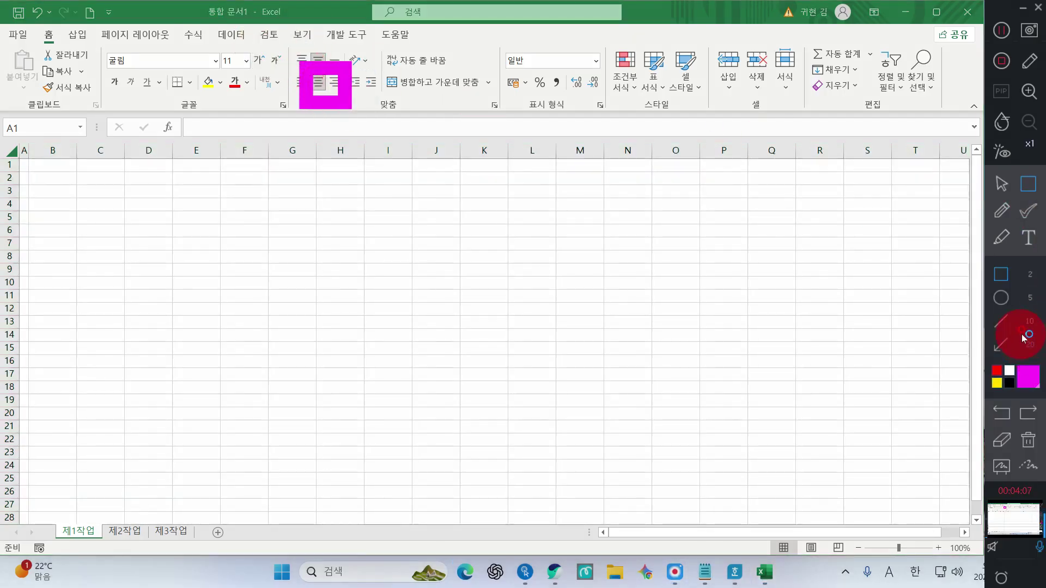
pyautogui.click(1023, 340)
pyautogui.moveTo(296, 63); pyautogui.dragTo(339, 106)
pyautogui.click(1001, 188)
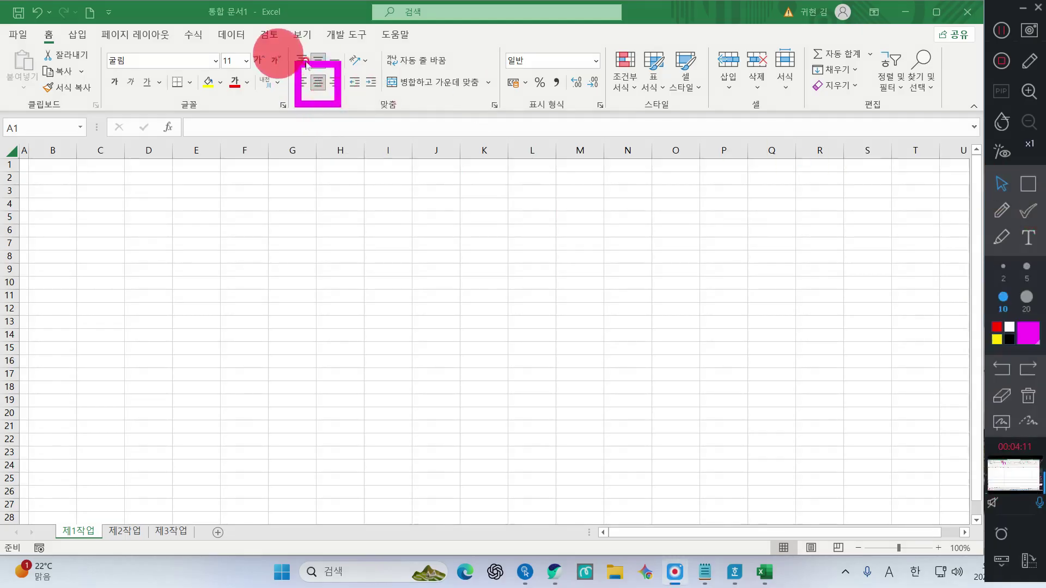
pyautogui.hotkey('ctrl', 'a')
pyautogui.click(321, 82)
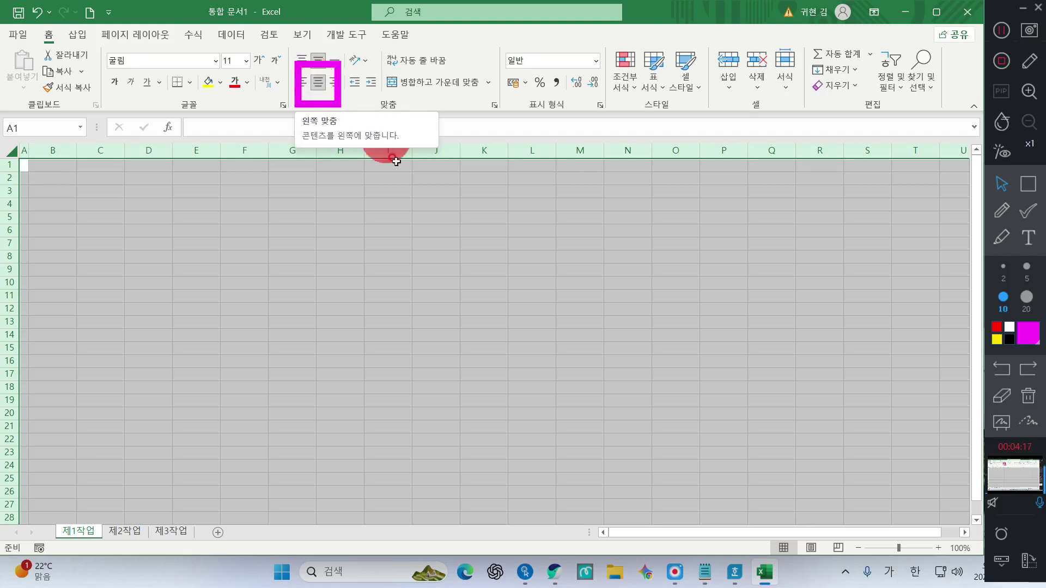
pyautogui.click(436, 231)
pyautogui.click(1027, 395)
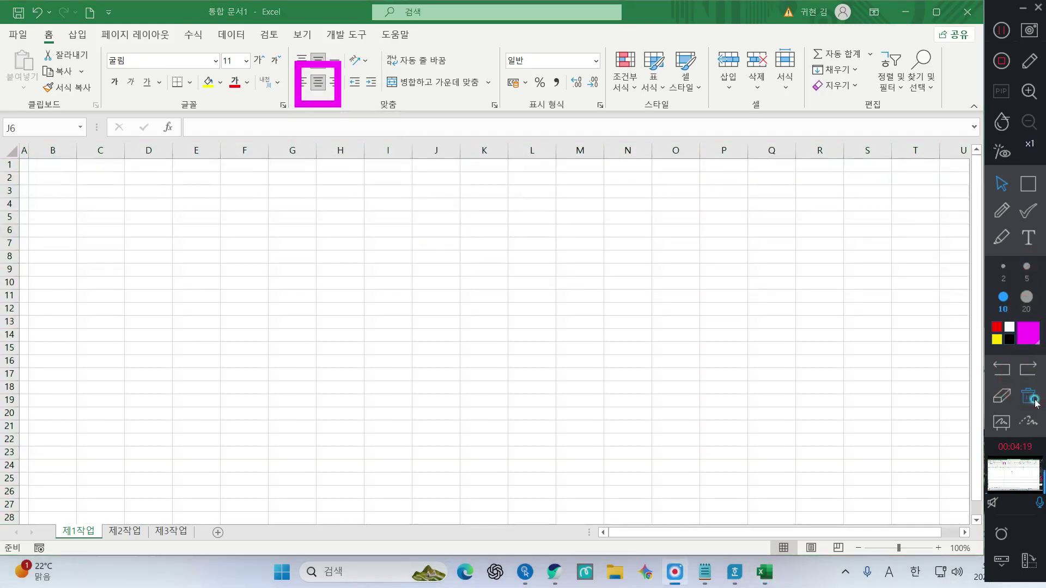
pyautogui.click(203, 240)
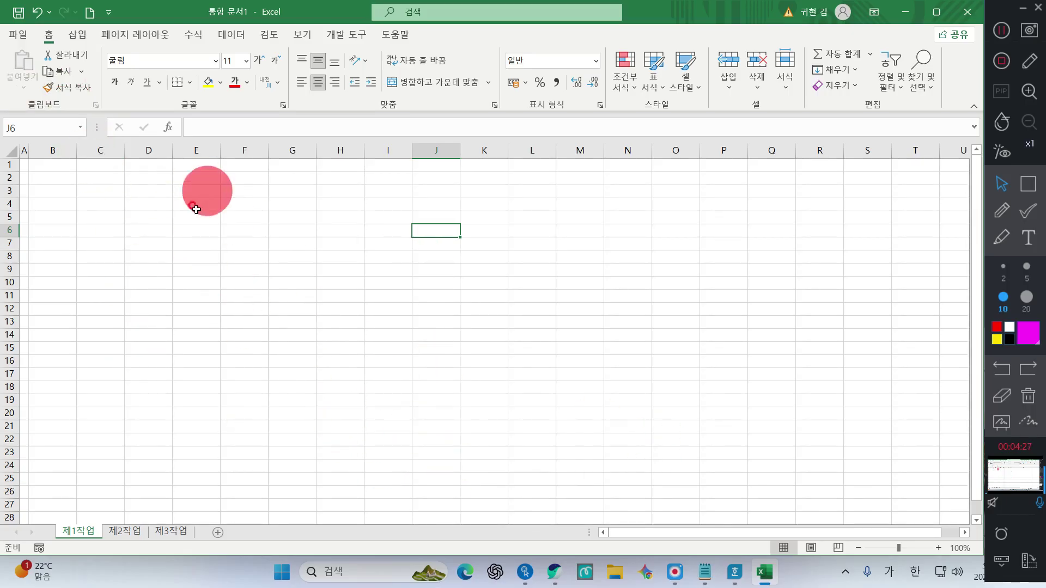
pyautogui.click(152, 208)
# Step: Select columns B through J on the 제1작업 sheet
pyautogui.moveTo(53, 151); pyautogui.dragTo(420, 157)
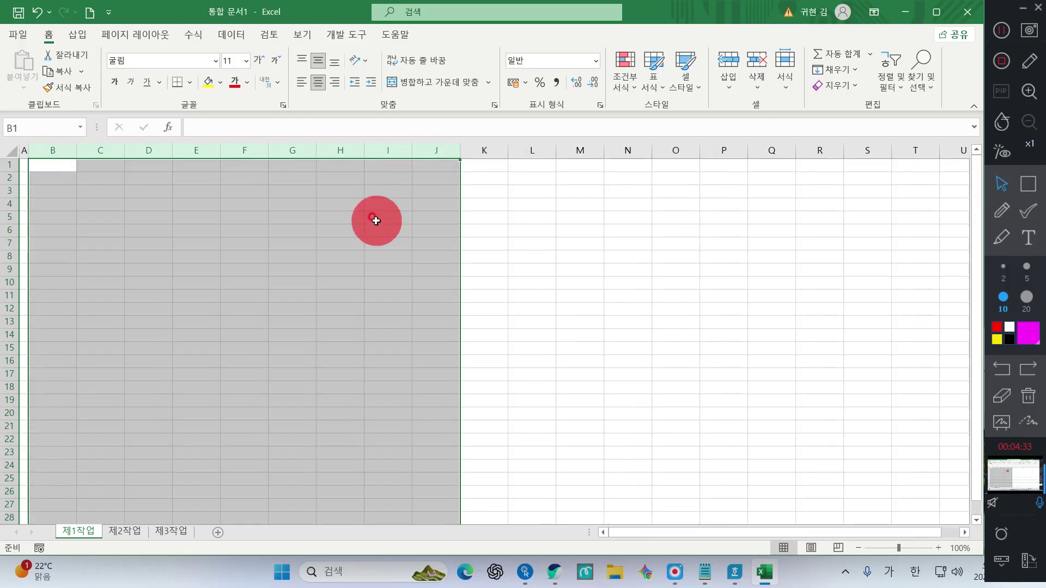
pyautogui.click(235, 219)
pyautogui.moveTo(51, 150); pyautogui.dragTo(423, 150)
pyautogui.moveTo(1008, 214); pyautogui.dragTo(1018, 195)
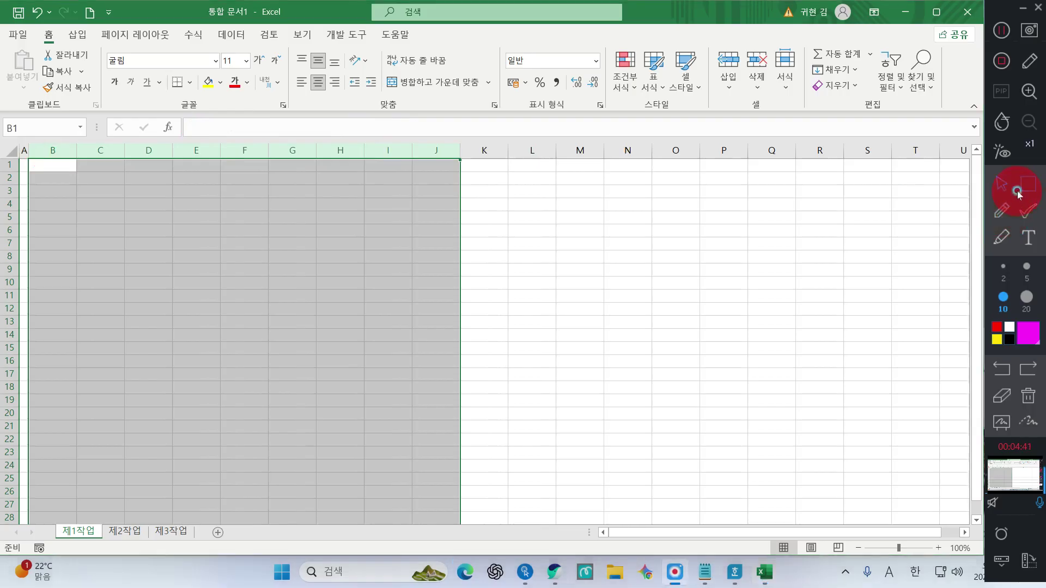
pyautogui.click(1026, 187)
pyautogui.click(1002, 343)
pyautogui.moveTo(86, 162); pyautogui.dragTo(433, 148)
pyautogui.click(1035, 387)
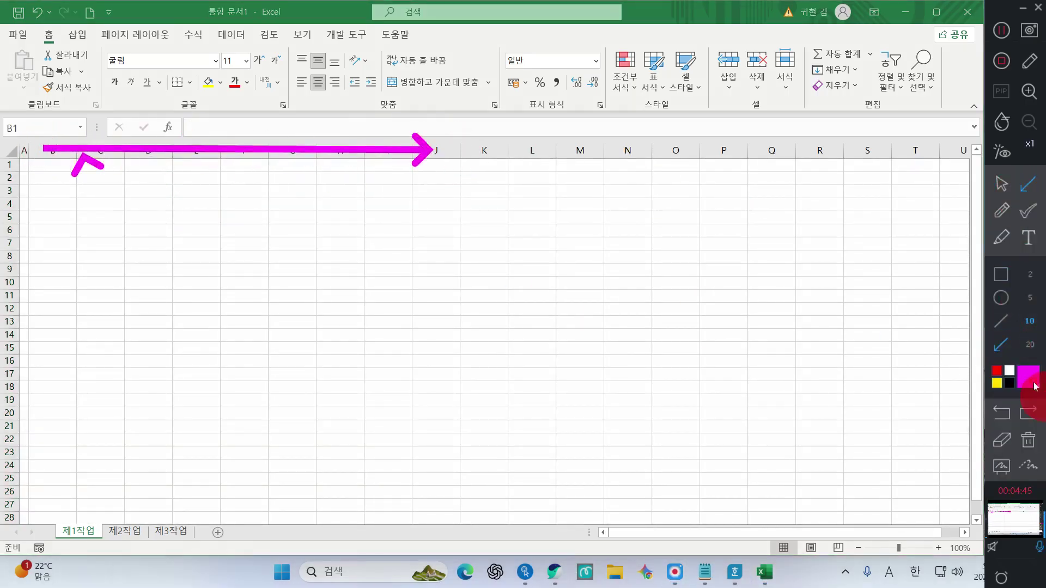
pyautogui.click(1028, 440)
pyautogui.click(1001, 184)
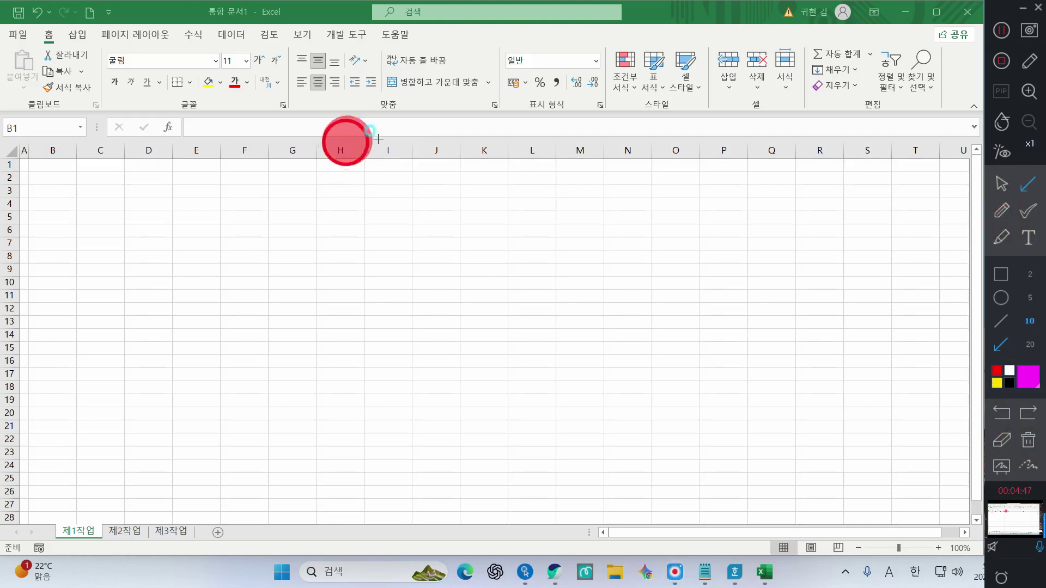
pyautogui.click(1031, 192)
pyautogui.click(423, 147)
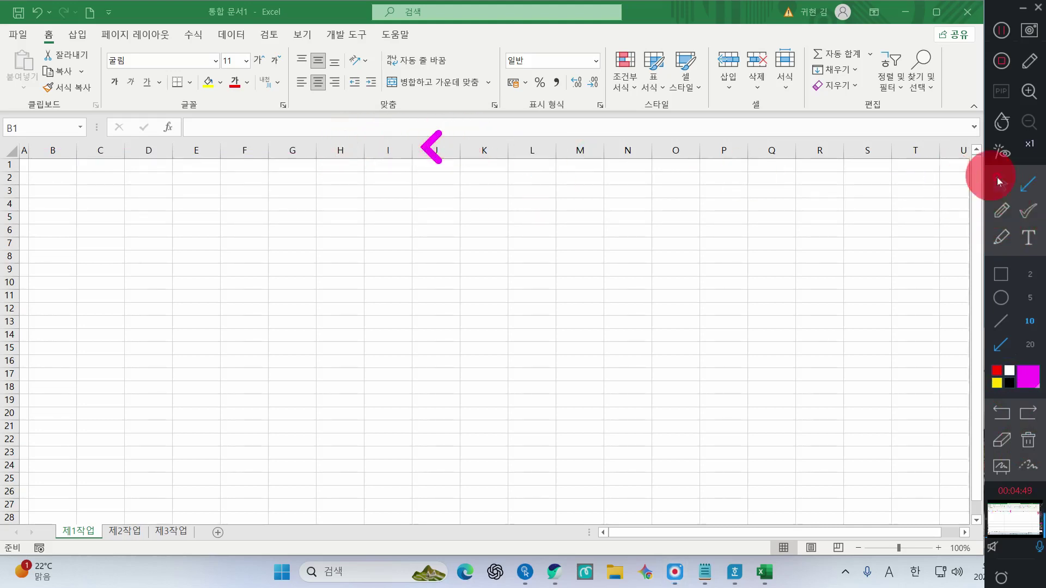
pyautogui.moveTo(430, 160); pyautogui.dragTo(459, 161)
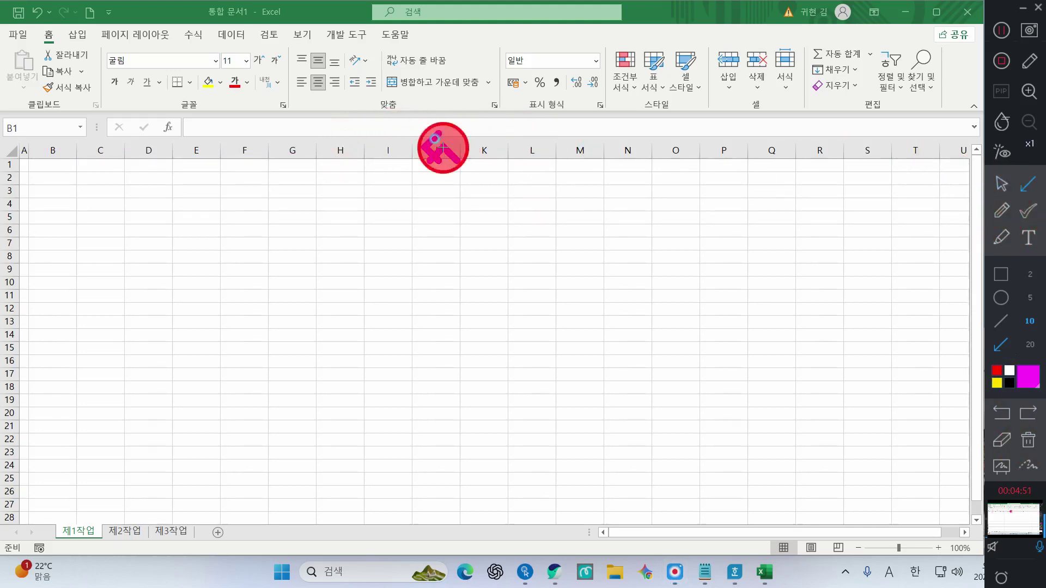
pyautogui.click(1002, 183)
# Step: Set the width of columns B through J to 11
pyautogui.keyDown('shift'); pyautogui.click(444, 153); pyautogui.keyUp('shift')
pyautogui.rightClick(425, 149)
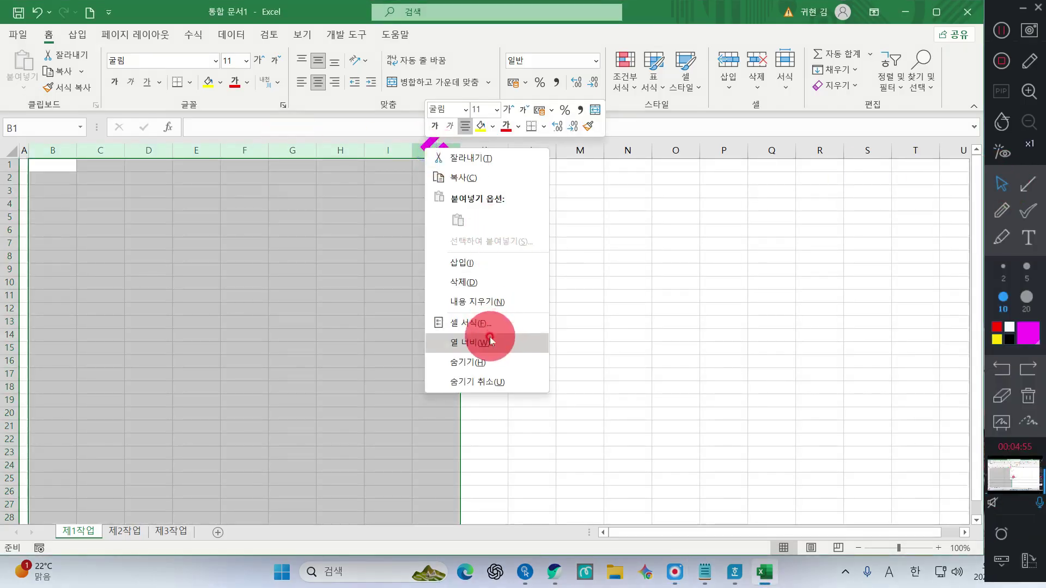
pyautogui.click(490, 341)
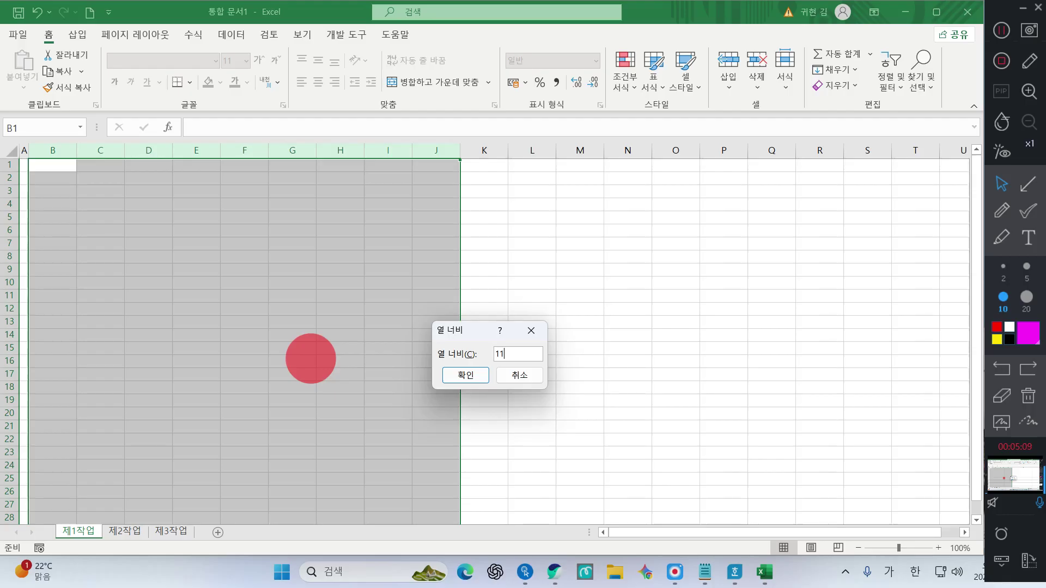
pyautogui.press('Return')
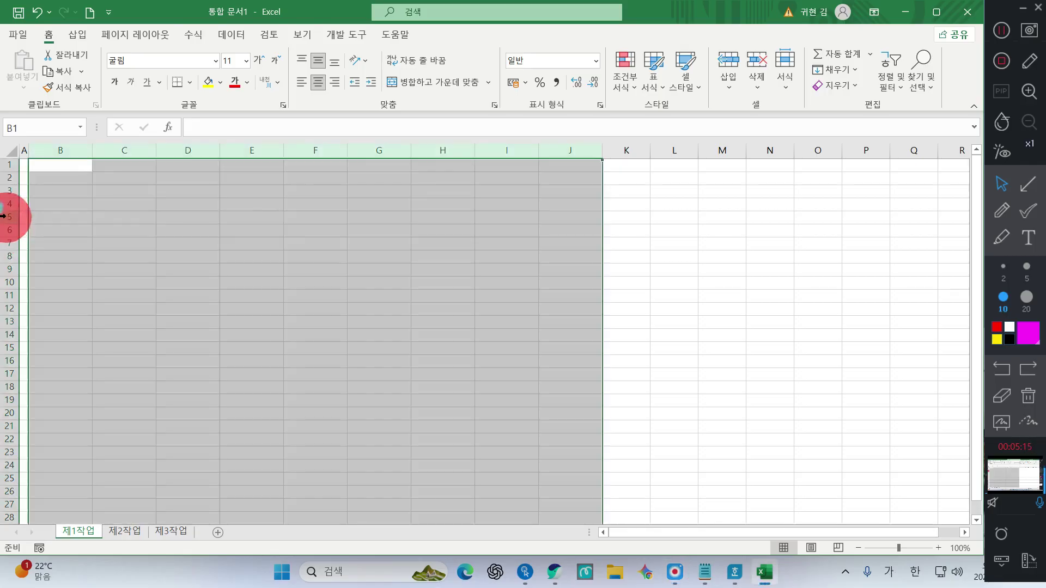
# Step: Set the height of rows 5 through 14 to 18
pyautogui.moveTo(7, 217); pyautogui.dragTo(7, 334)
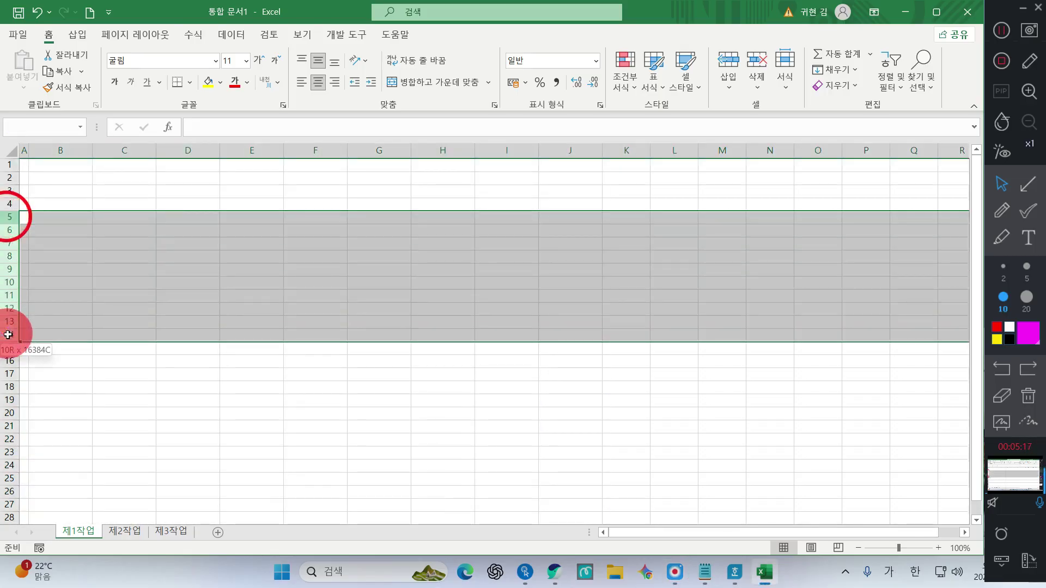
pyautogui.rightClick(7, 334)
pyautogui.click(32, 287)
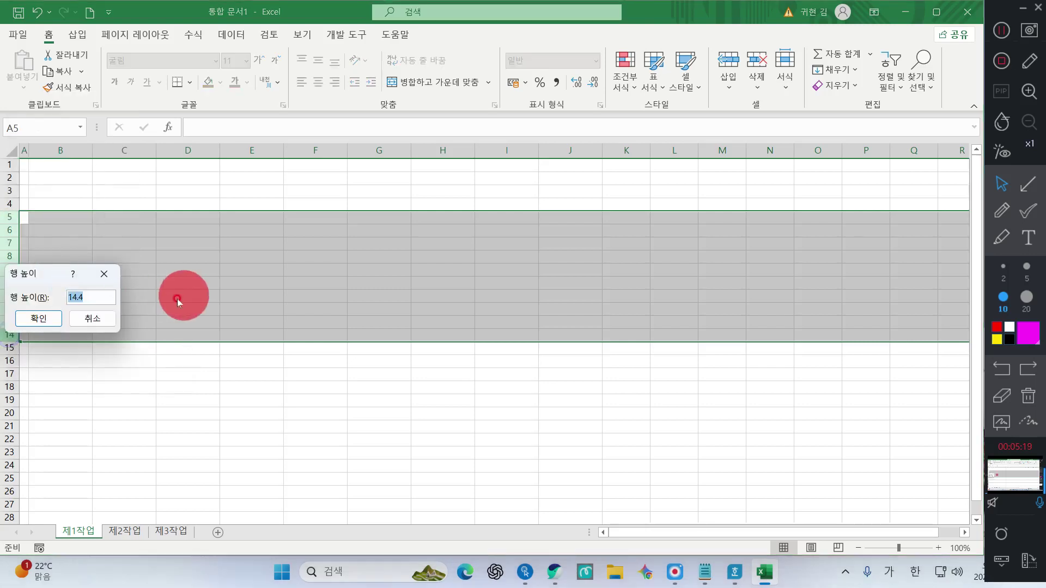
pyautogui.write('18')
pyautogui.press('Return')
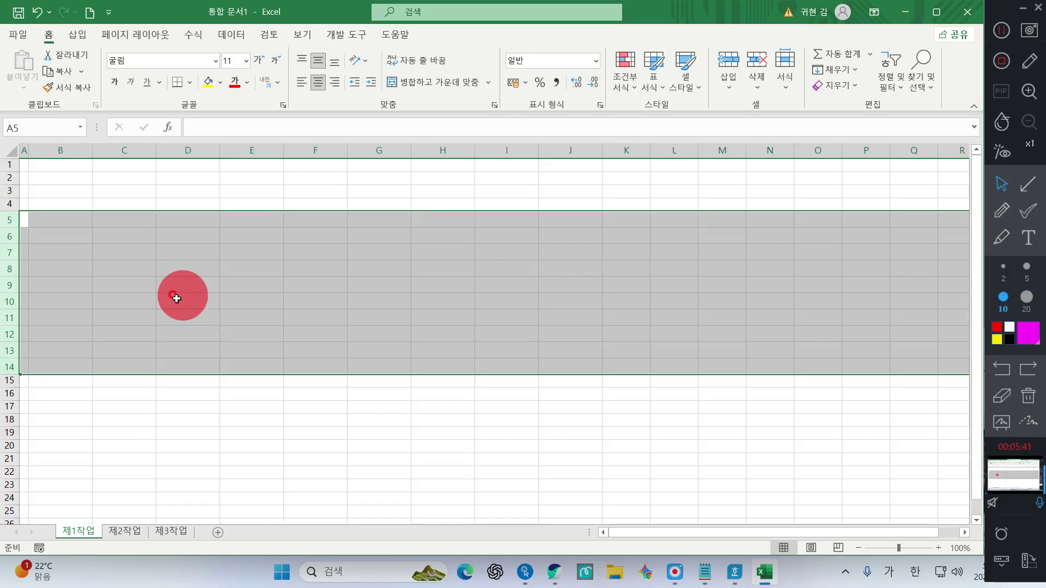
pyautogui.click(1000, 31)
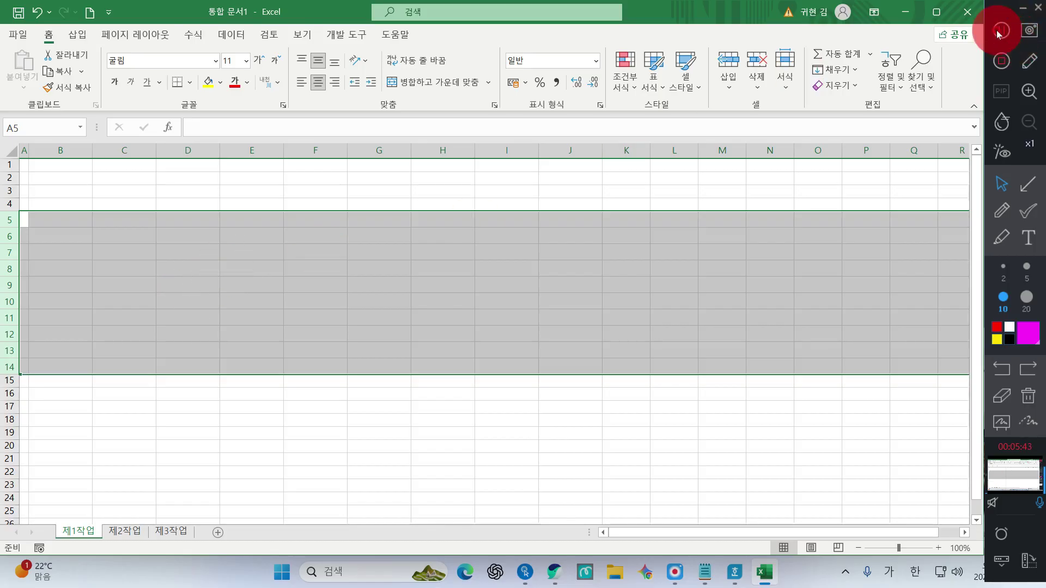
pyautogui.click(126, 267)
pyautogui.click(46, 202)
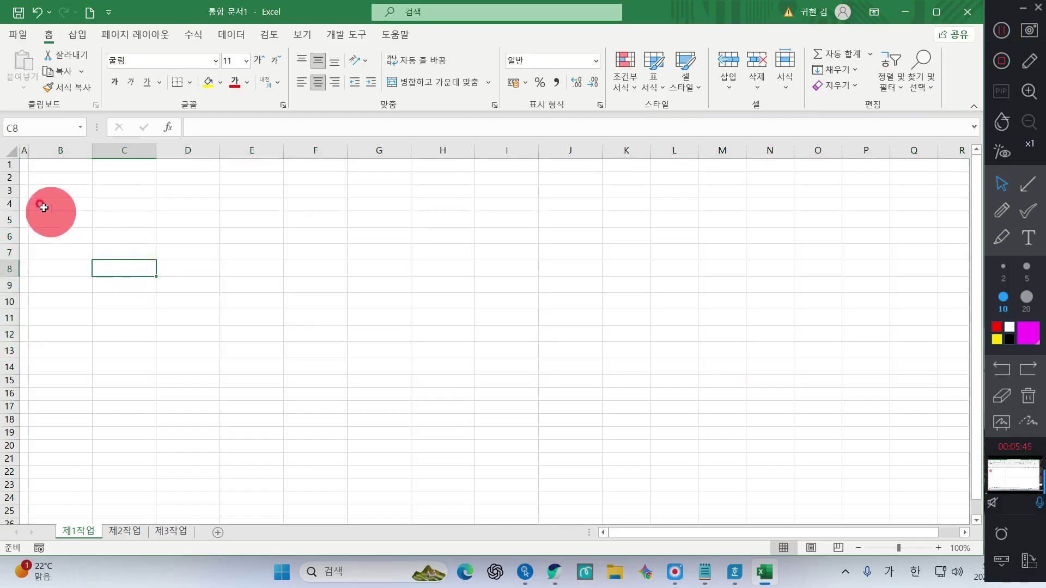
pyautogui.moveTo(47, 202); pyautogui.dragTo(556, 366)
pyautogui.click(189, 93)
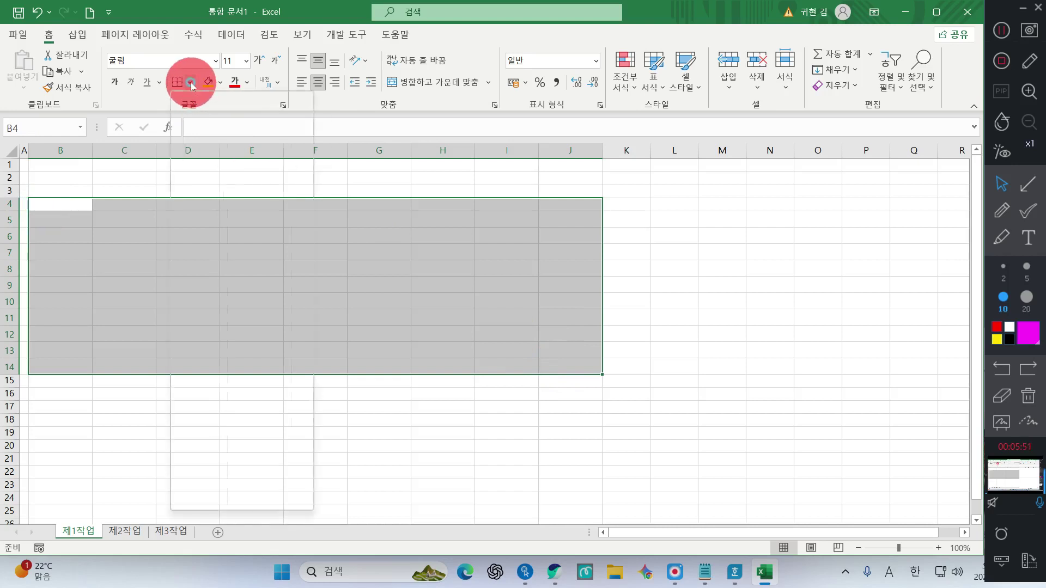
pyautogui.click(93, 235)
pyautogui.moveTo(9, 204); pyautogui.dragTo(8, 334)
pyautogui.click(9, 252)
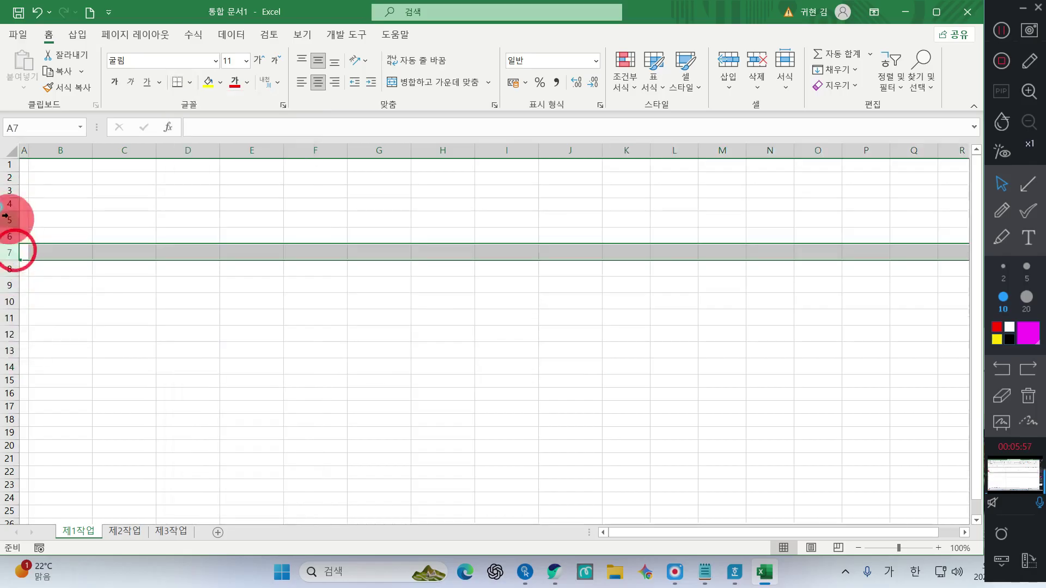
# Step: Apply all borders (모든 테두리) and a thick outside border (굵은 바깥쪽 테두리) to the range B4:J14
pyautogui.moveTo(33, 205); pyautogui.dragTo(574, 356)
pyautogui.click(190, 82)
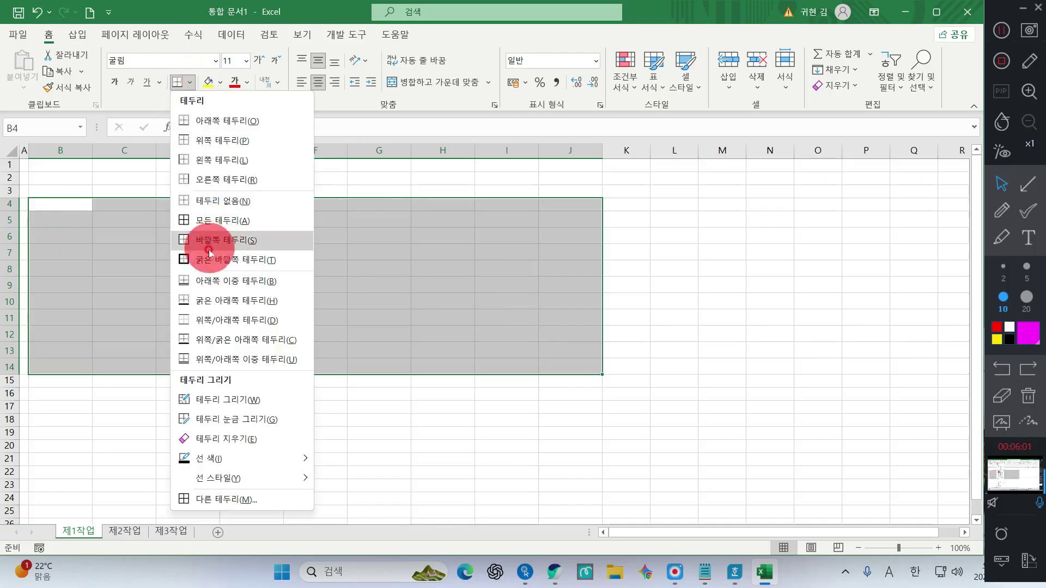
pyautogui.click(205, 227)
pyautogui.click(190, 82)
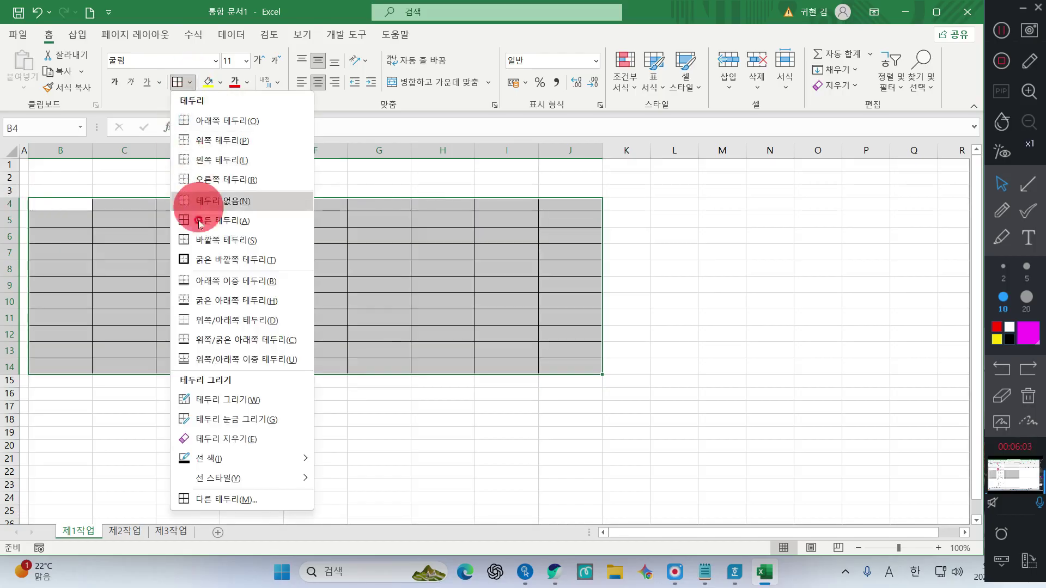
pyautogui.click(205, 260)
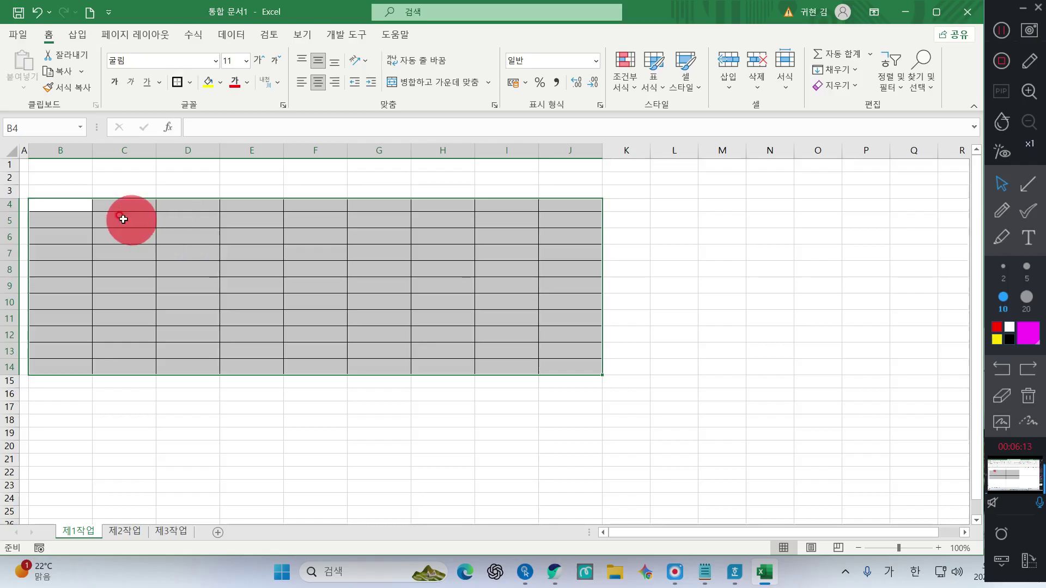
# Step: Apply a thick outside border (굵은 바깥쪽 테두리) to the header row cells B4:J4
pyautogui.click(77, 204)
pyautogui.moveTo(77, 204); pyautogui.dragTo(550, 204)
pyautogui.click(175, 82)
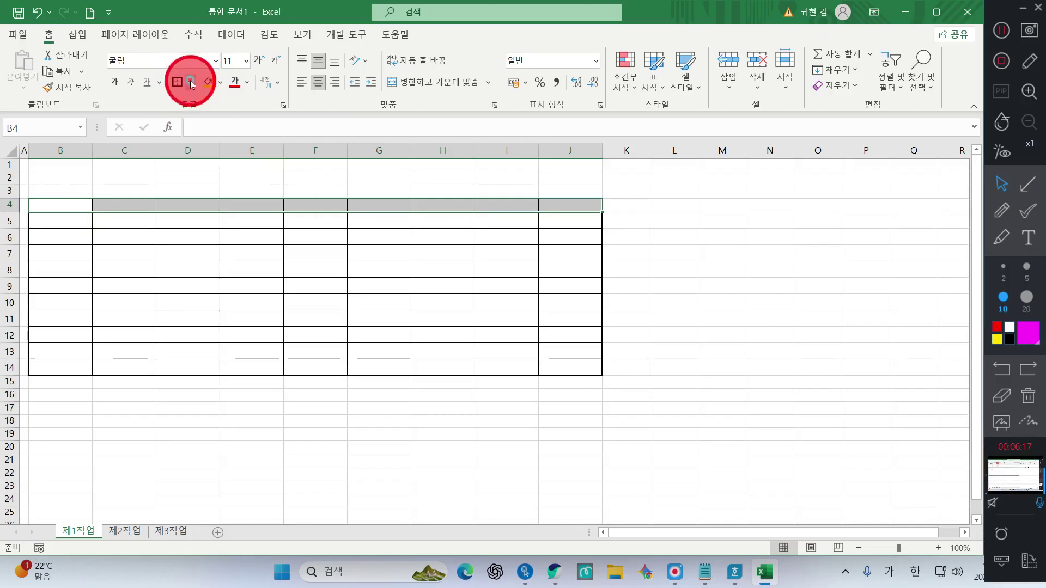
pyautogui.click(189, 81)
pyautogui.click(219, 251)
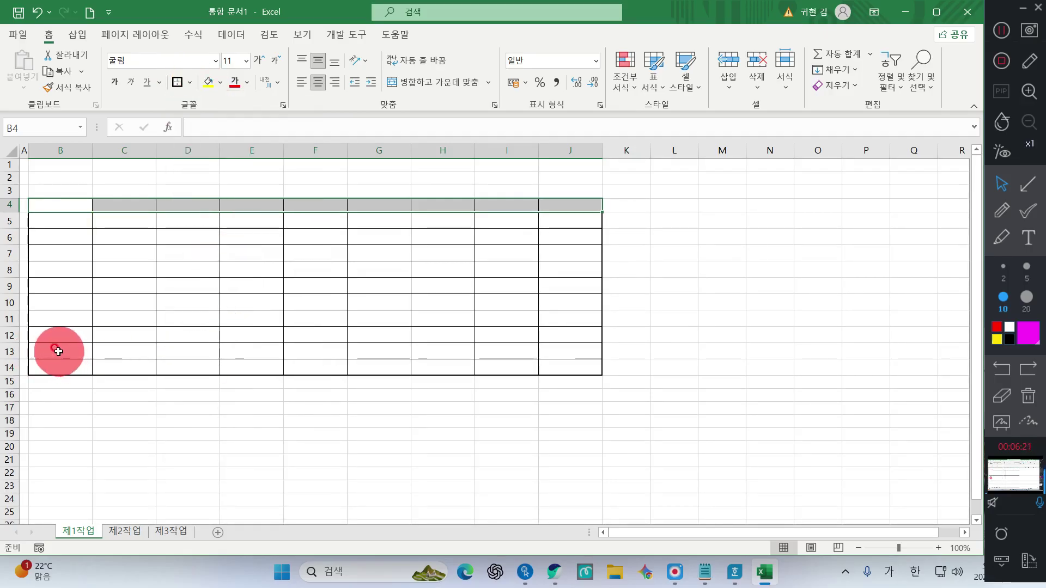
# Step: Apply a thick outside border (굵은 바깥쪽 테두리) to the last two table rows, B13:J14
pyautogui.moveTo(59, 351); pyautogui.dragTo(581, 368)
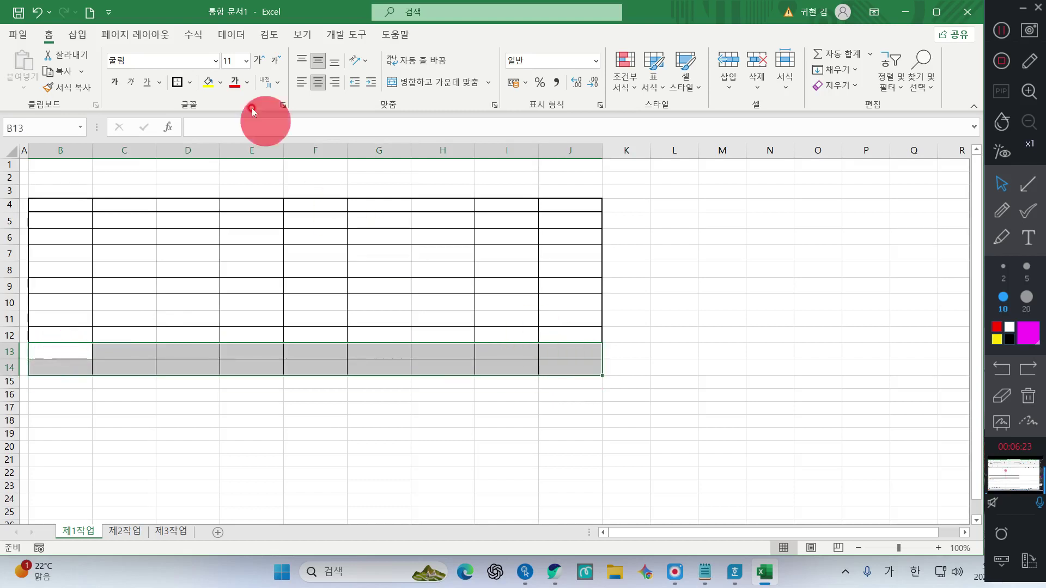
pyautogui.click(190, 82)
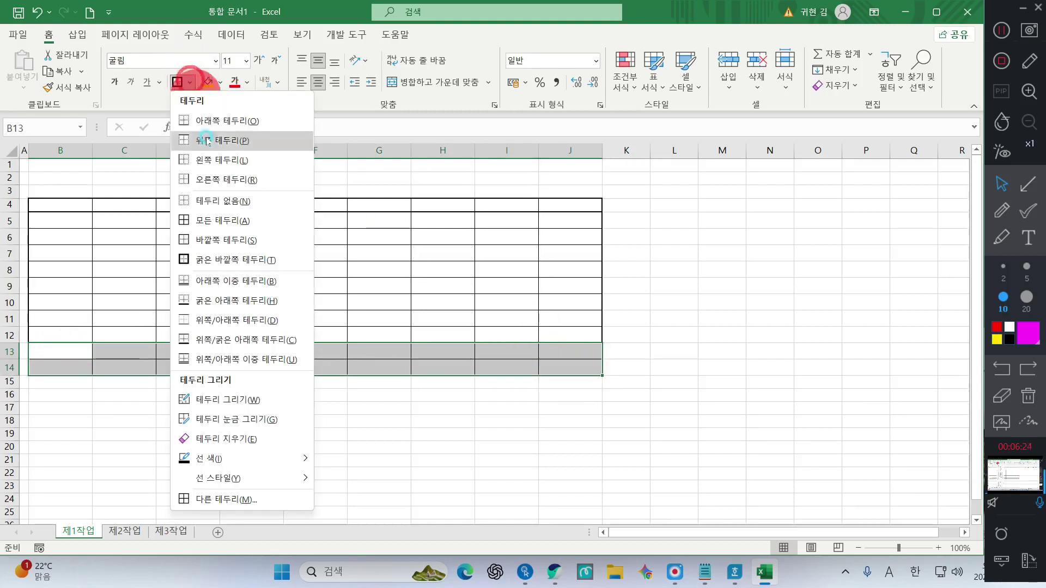
pyautogui.click(218, 261)
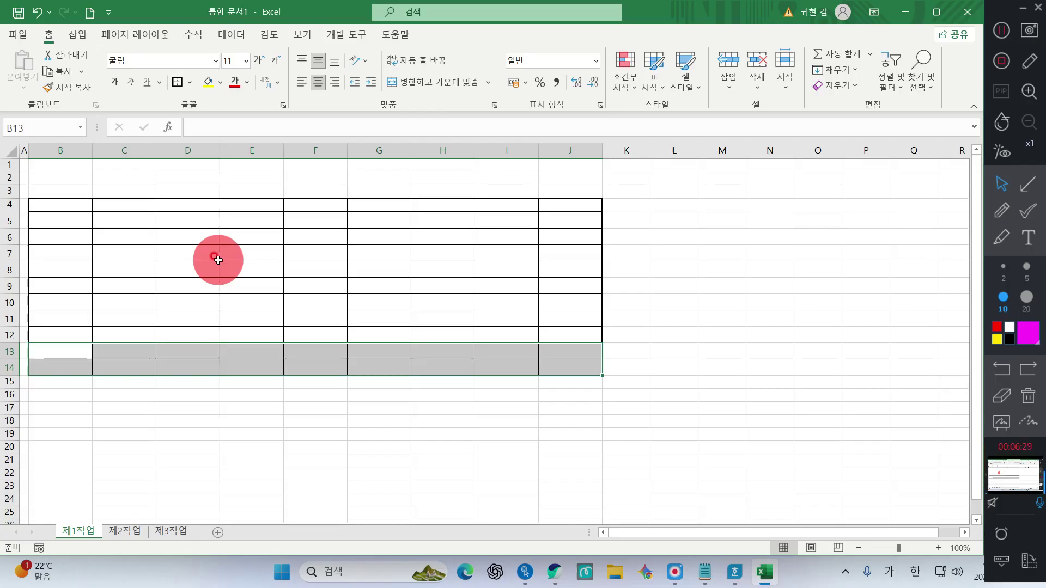
pyautogui.click(544, 235)
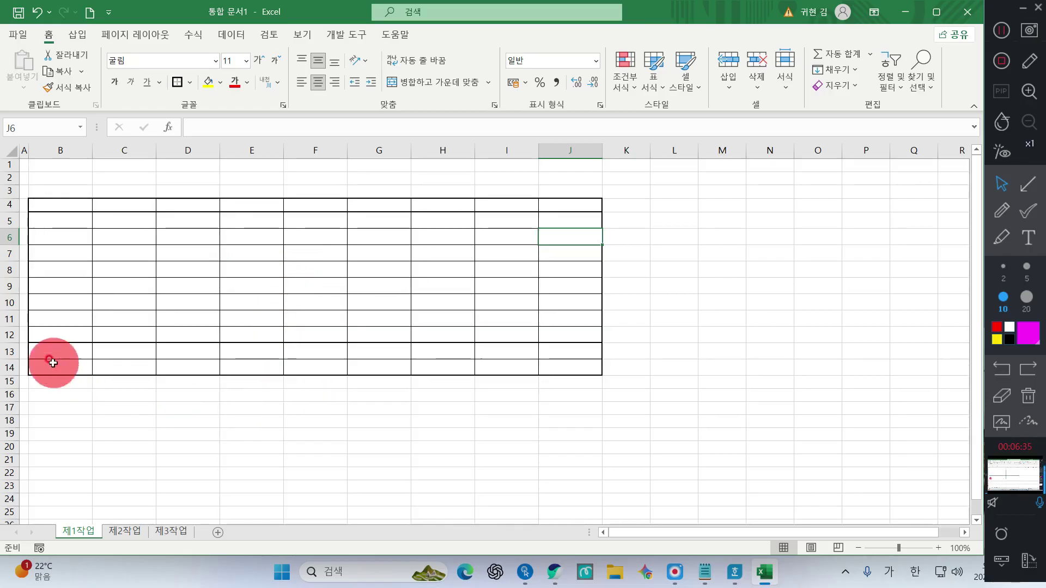
pyautogui.moveTo(50, 354); pyautogui.dragTo(204, 351)
pyautogui.click(292, 271)
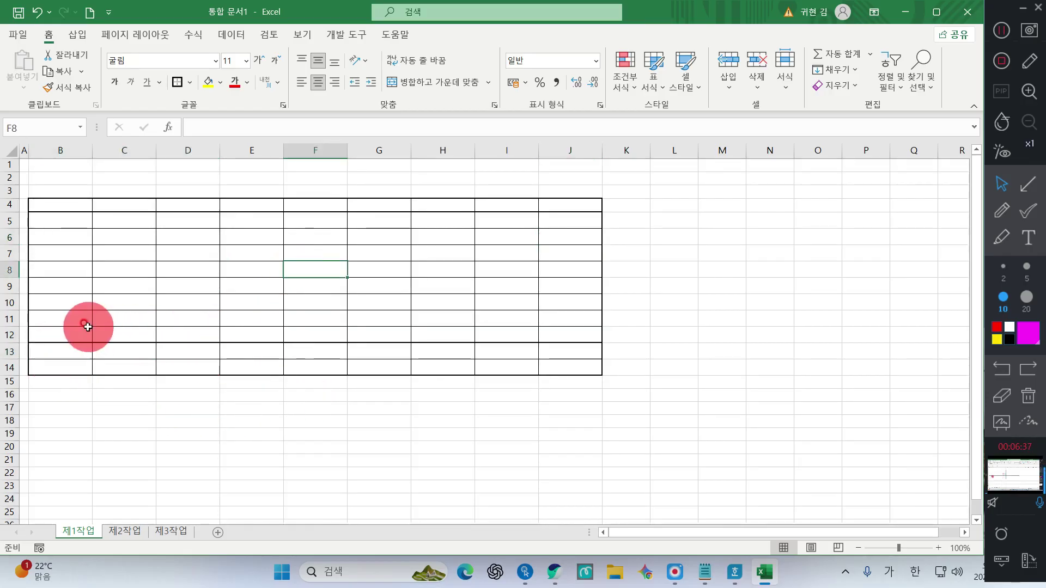
pyautogui.moveTo(57, 352); pyautogui.dragTo(171, 349)
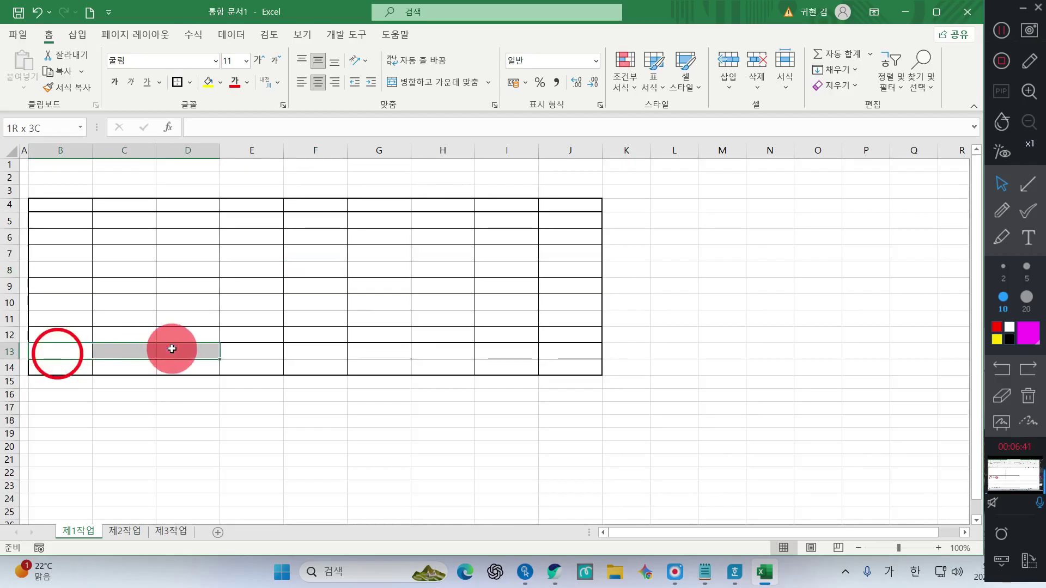
pyautogui.moveTo(171, 349); pyautogui.dragTo(172, 349)
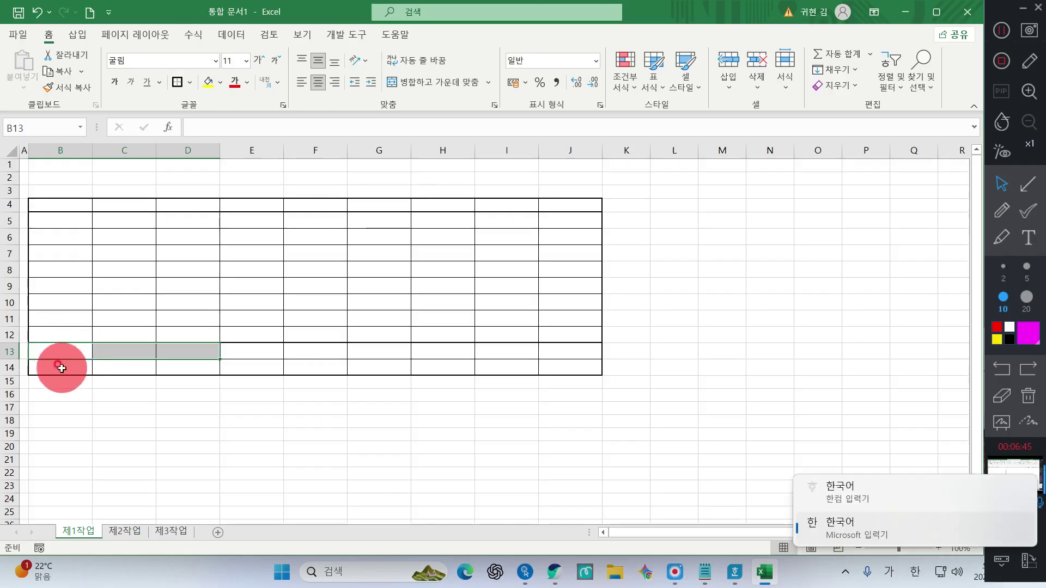
pyautogui.click(165, 380)
# Step: Try to merge and center B13:D13, B14:D14, F13:F14 and G13:I13 all at once
pyautogui.moveTo(70, 351); pyautogui.dragTo(168, 349)
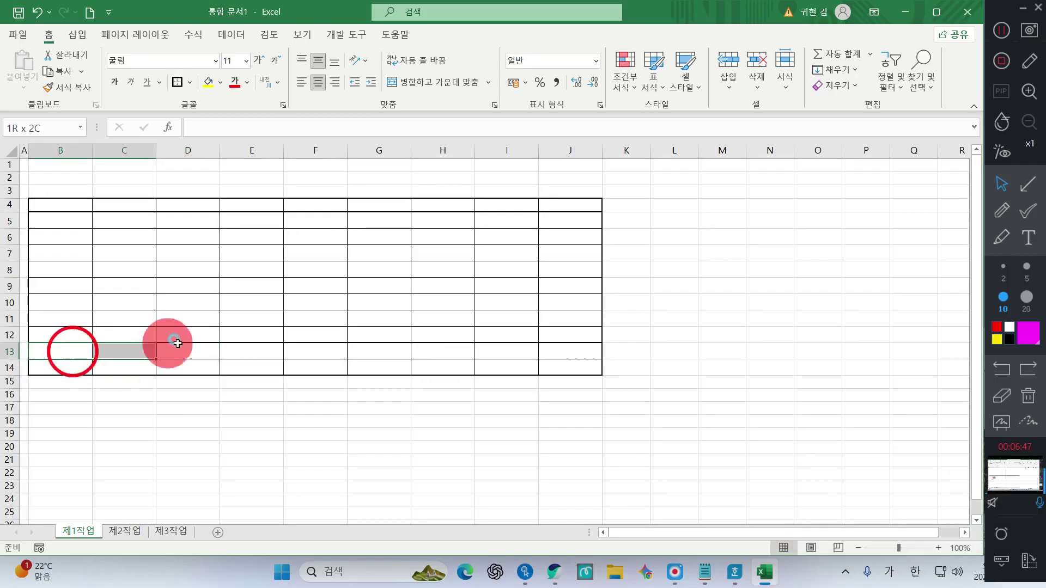
pyautogui.moveTo(44, 362); pyautogui.dragTo(203, 353)
pyautogui.moveTo(196, 363); pyautogui.dragTo(197, 362)
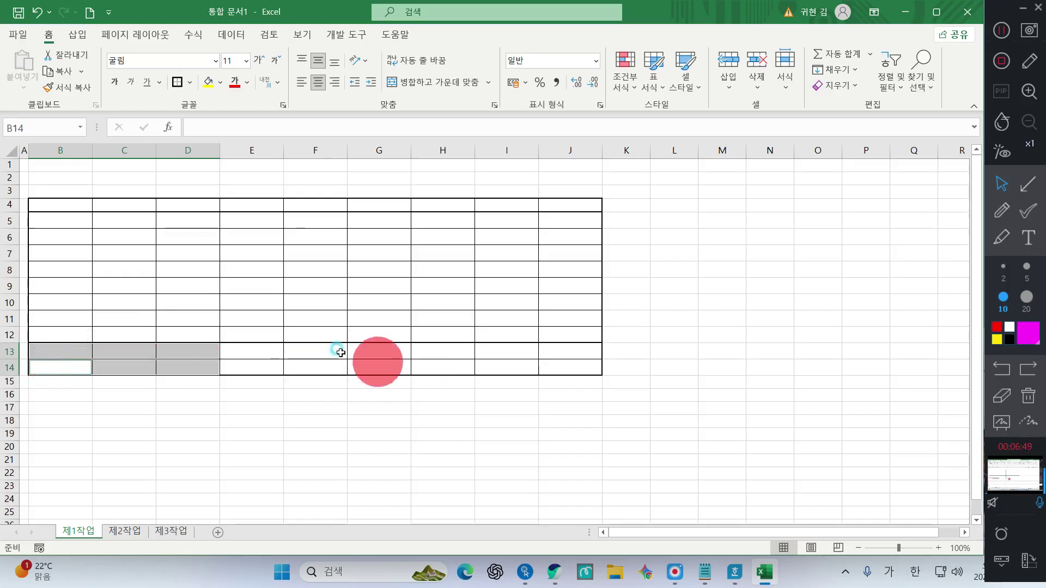
pyautogui.moveTo(317, 348)
pyautogui.mouseDown()
pyautogui.moveTo(324, 362)
pyautogui.moveTo(484, 349)
pyautogui.mouseUp()
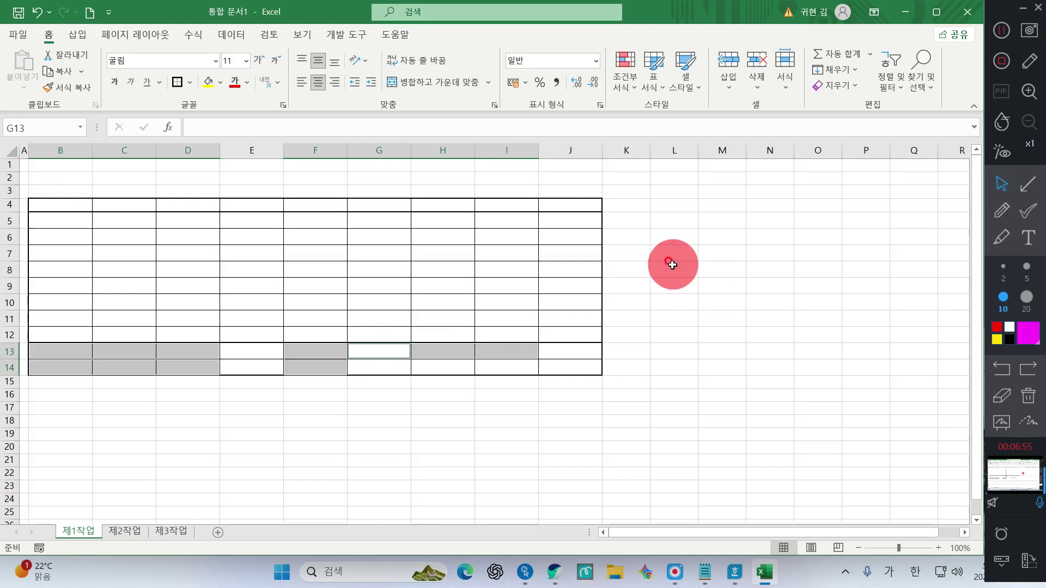
pyautogui.click(416, 82)
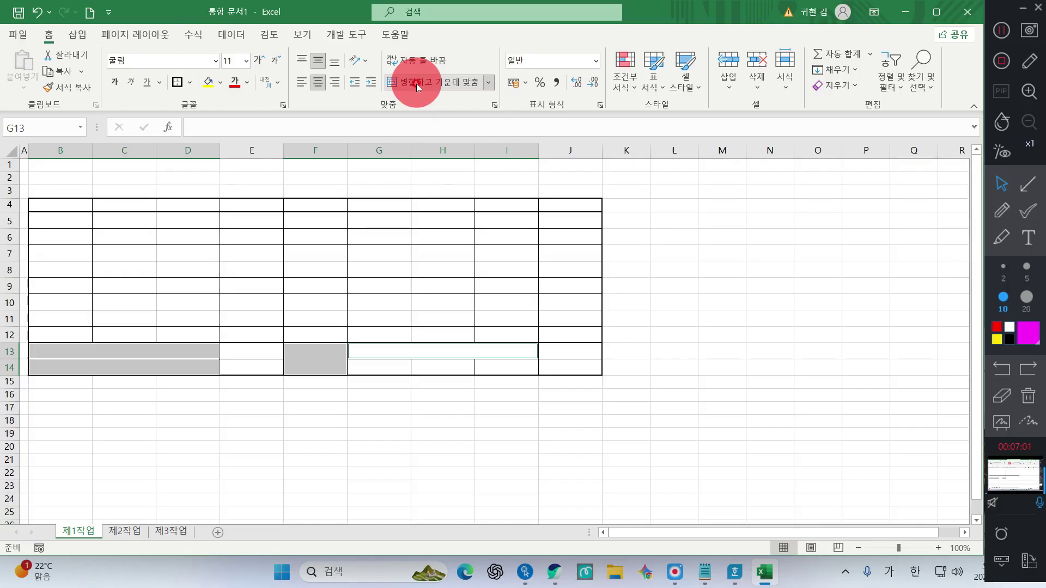
pyautogui.click(37, 12)
pyautogui.click(174, 395)
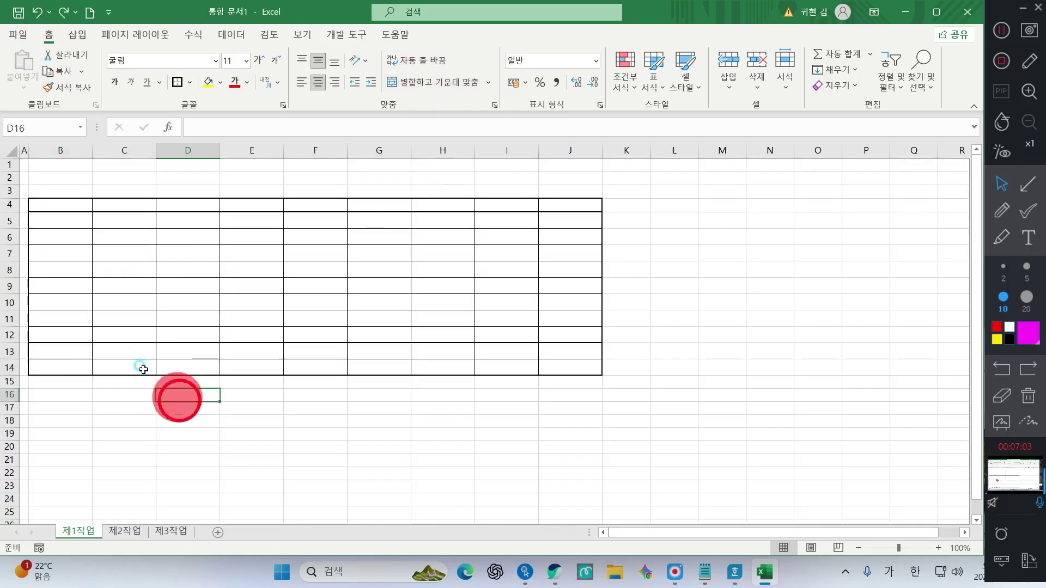
# Step: Merge and center (병합하고 가운데 맞춤) each of the ranges B13:D13, B14:D14, F13:F14 and G13:I13
pyautogui.moveTo(58, 350); pyautogui.dragTo(186, 351)
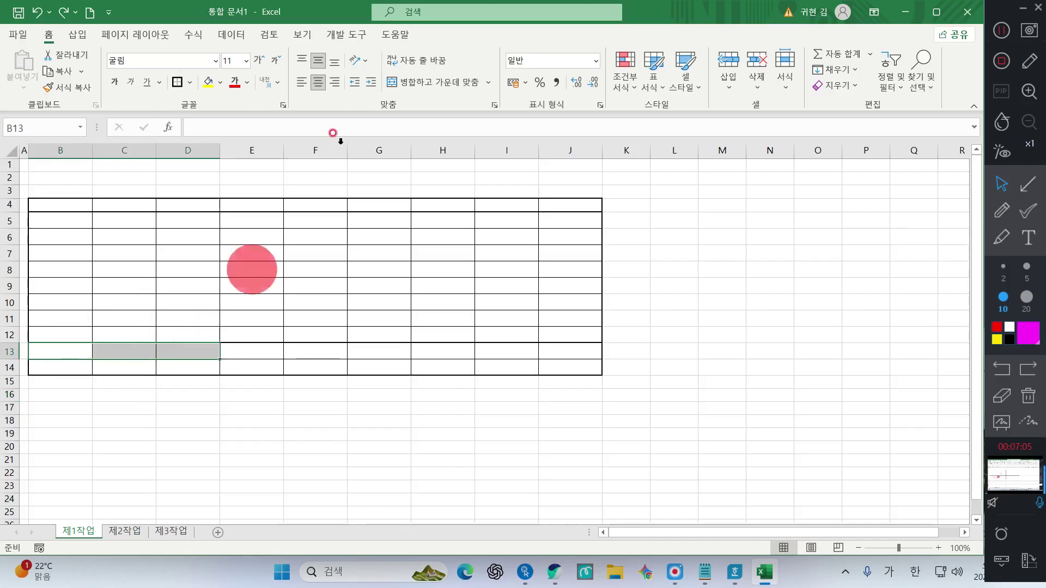
pyautogui.click(397, 81)
pyautogui.moveTo(63, 370); pyautogui.dragTo(189, 366)
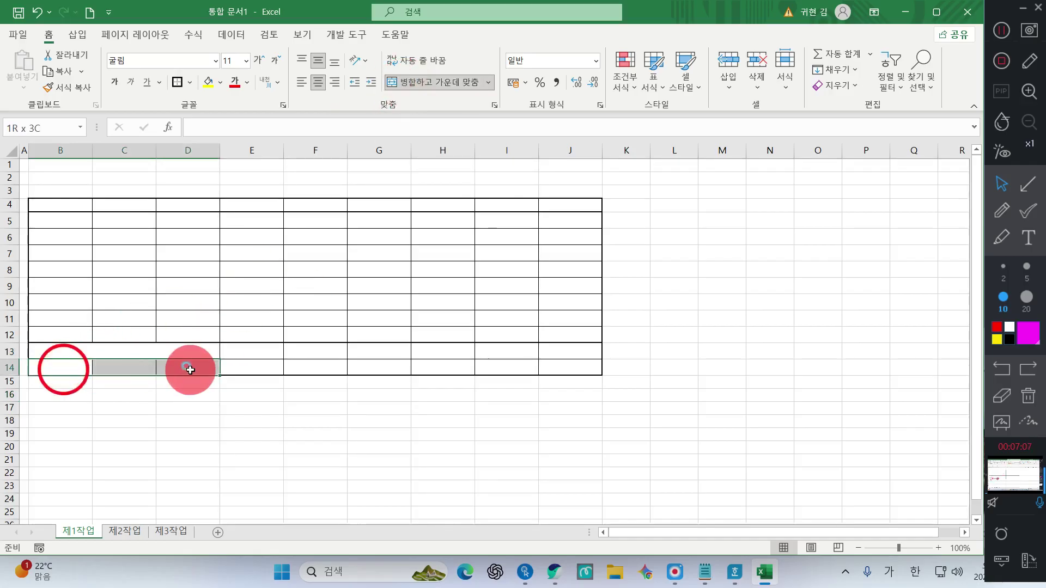
pyautogui.click(422, 82)
pyautogui.moveTo(335, 355); pyautogui.dragTo(485, 349)
pyautogui.click(402, 82)
pyautogui.click(406, 83)
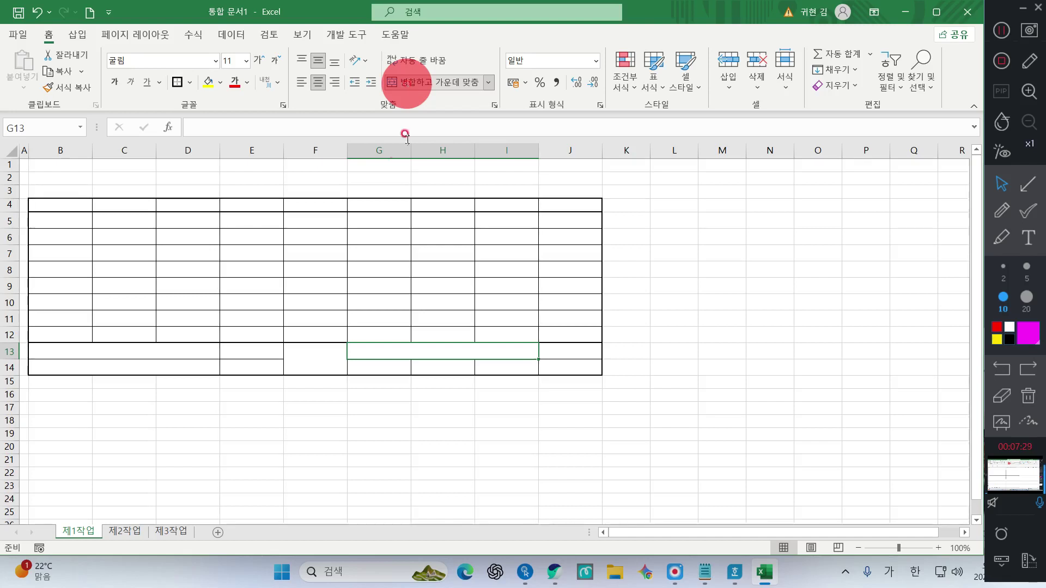
pyautogui.click(329, 301)
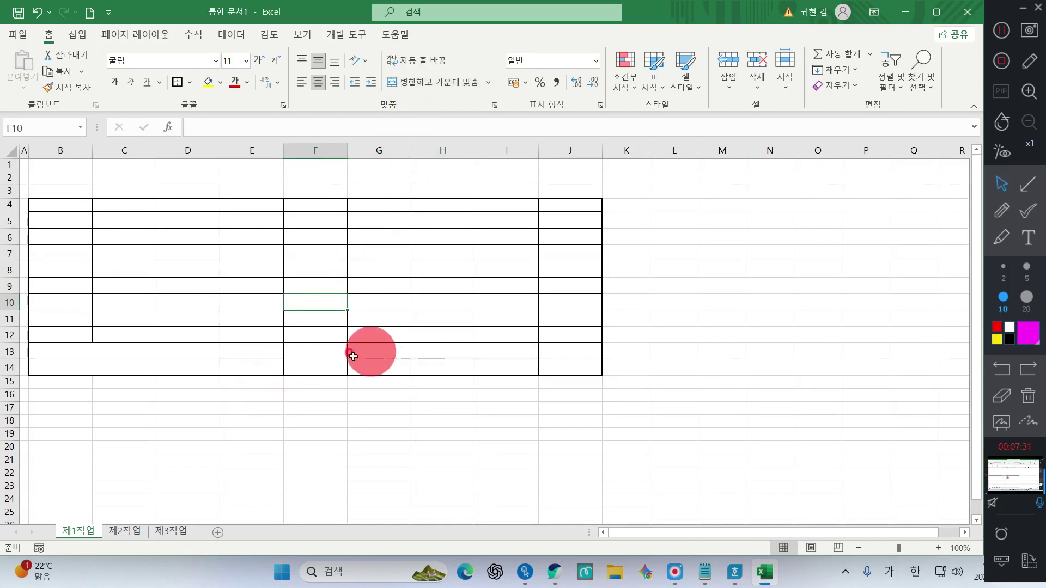
# Step: Add both diagonal borders to the merged cell F13 so they form an X
pyautogui.click(297, 351)
pyautogui.rightClick(318, 357)
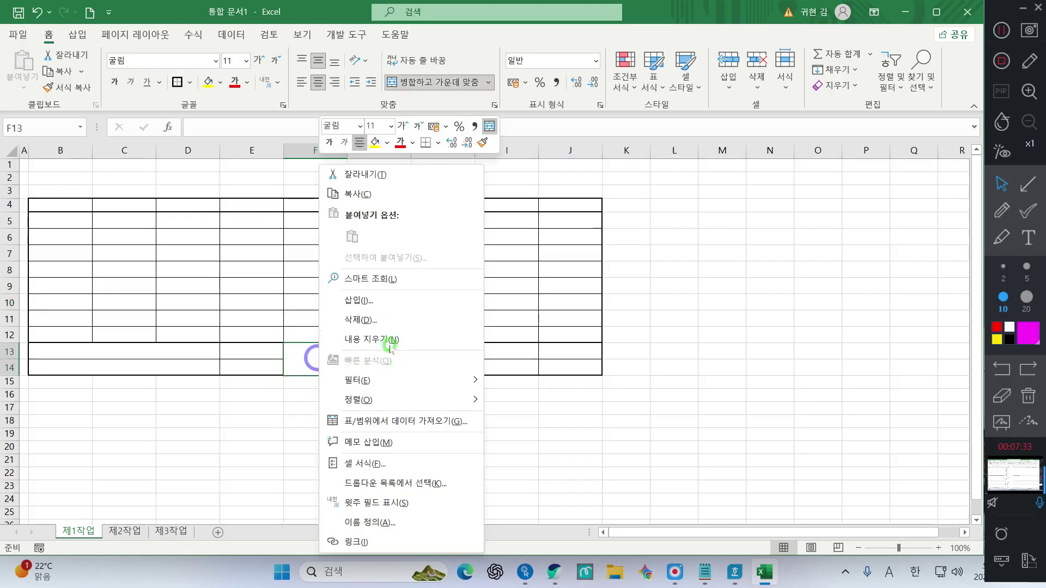
pyautogui.click(338, 467)
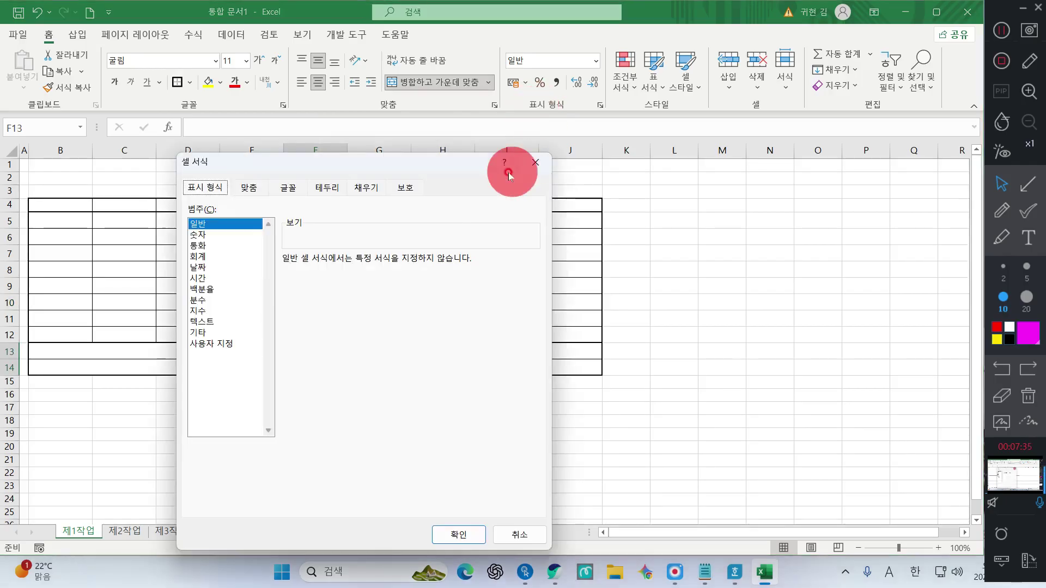
pyautogui.click(327, 188)
pyautogui.click(299, 388)
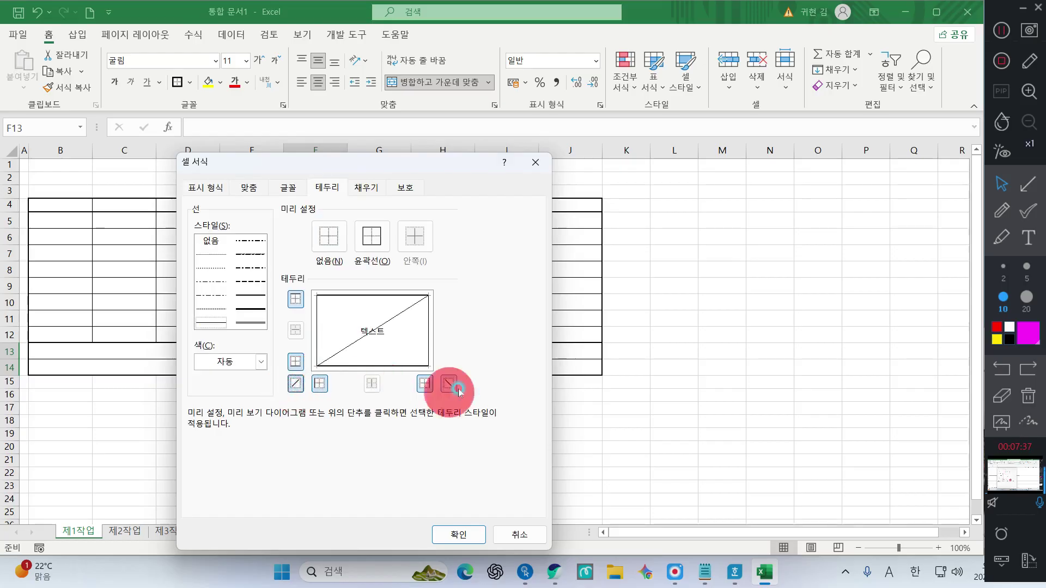
pyautogui.click(449, 383)
pyautogui.click(464, 537)
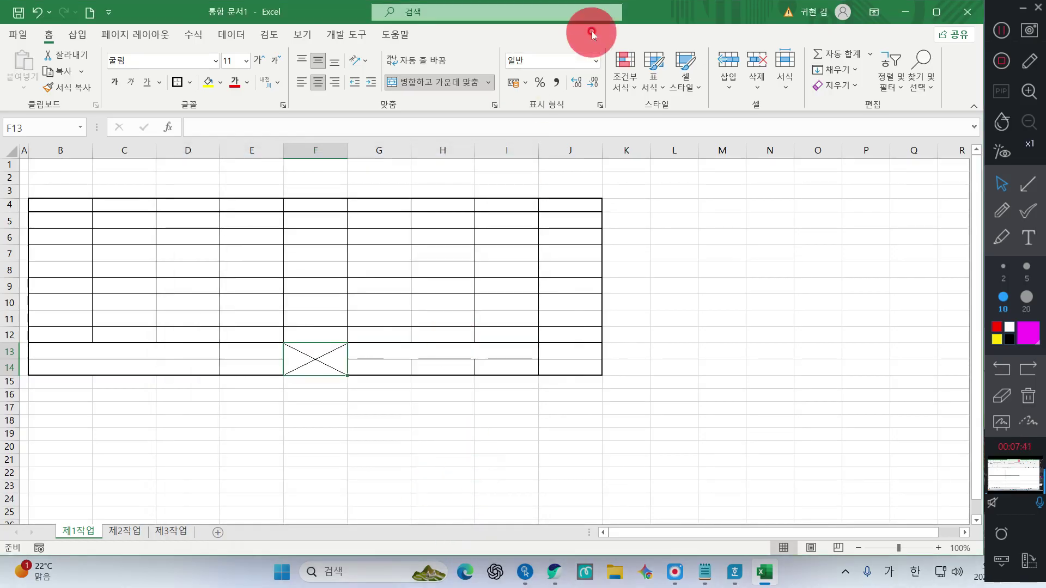
# Step: Enter the column headers 상품코드 in B4 and 지역 in C4
pyautogui.click(1004, 34)
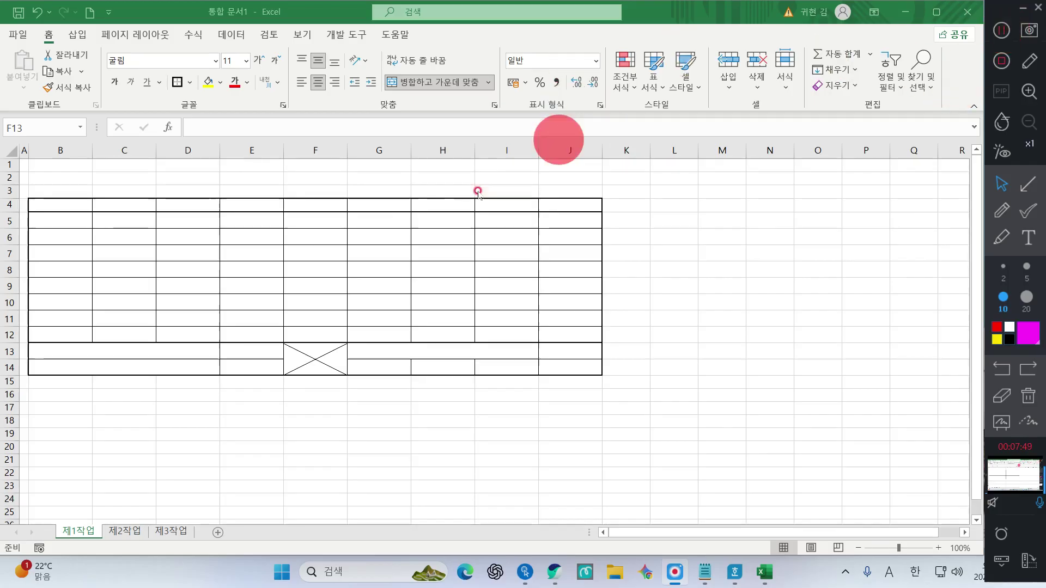
pyautogui.keyDown('ctrl'); pyautogui.scroll(3, 244, 272); pyautogui.keyUp('ctrl')
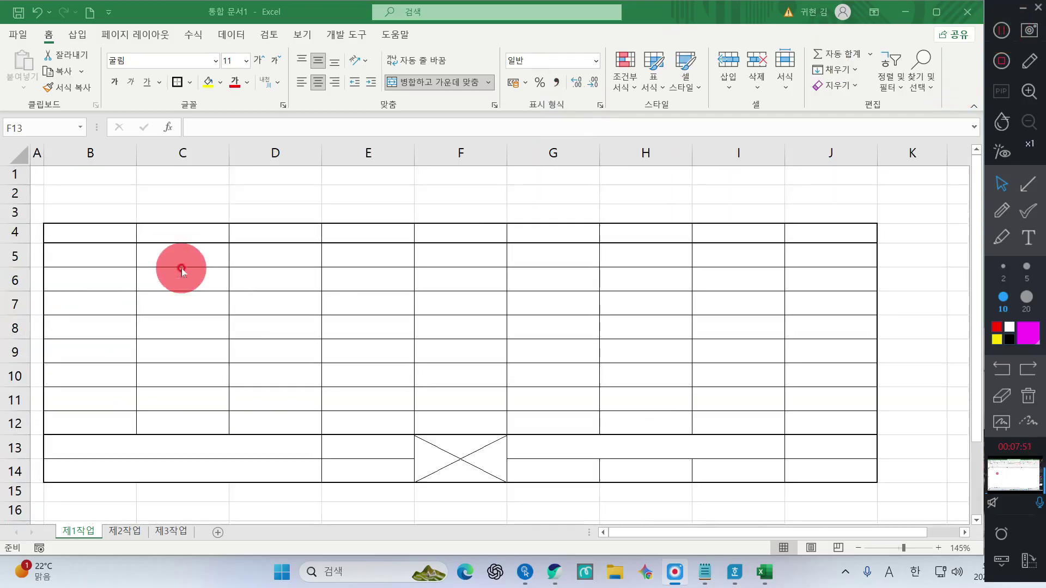
pyautogui.click(110, 233)
pyautogui.write('상품코드')
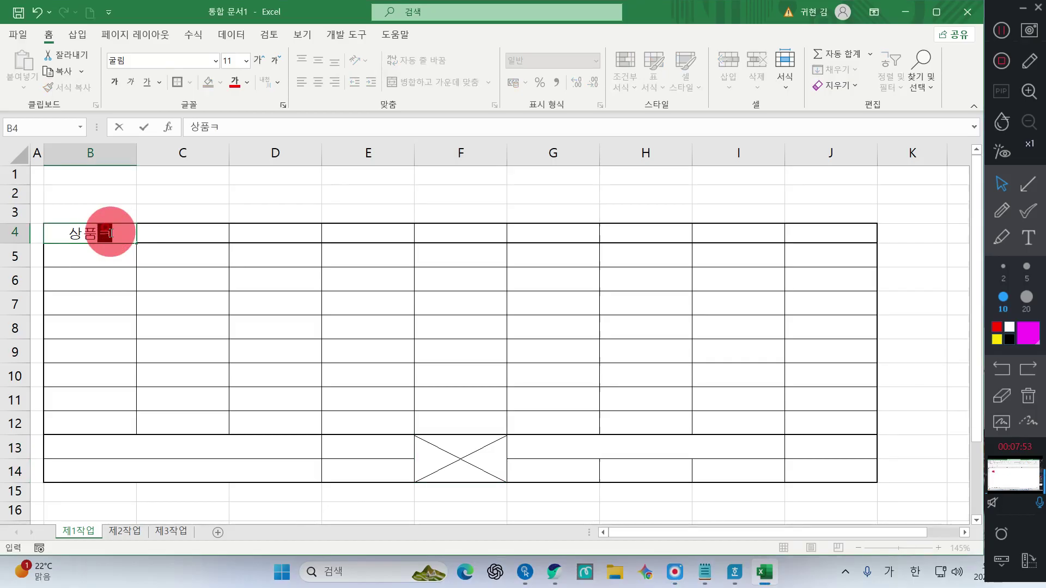
pyautogui.press('Tab')
pyautogui.write('지역')
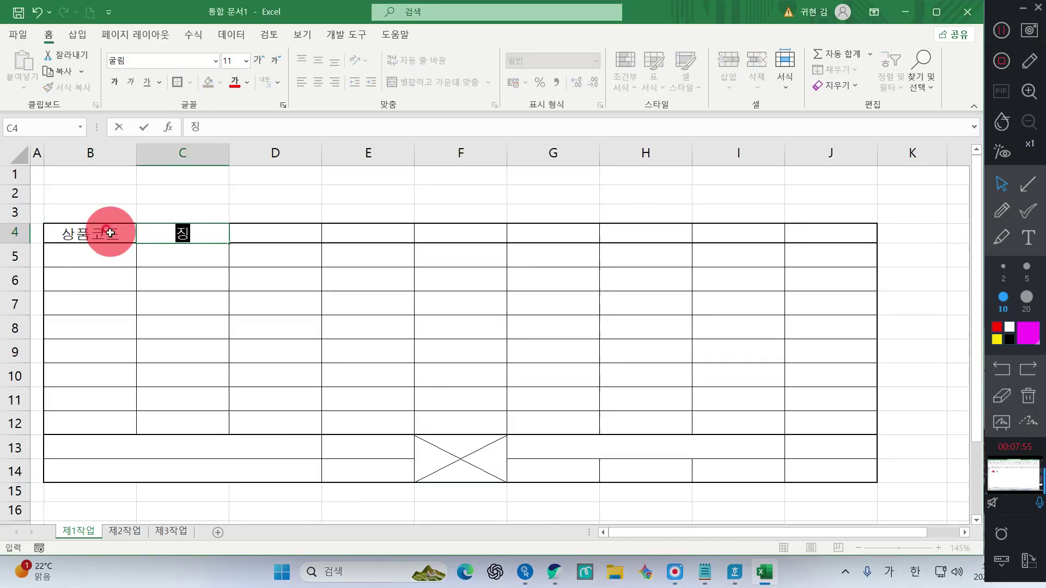
pyautogui.press('Tab')
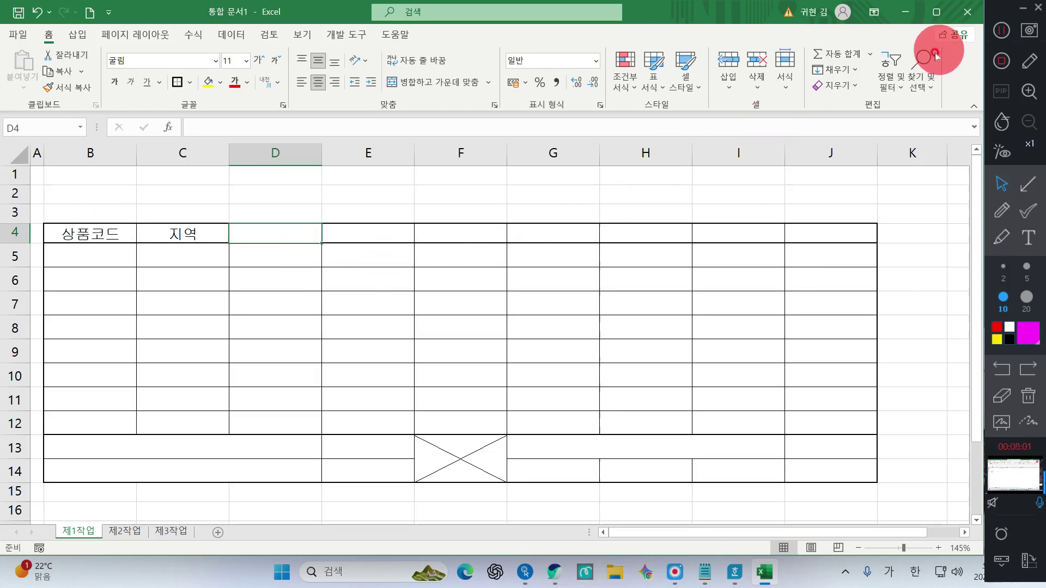
# Step: Switch to the Hangul guide document and review the 제1작업 instructions back to the cell merging and diagonal border steps
pyautogui.click(530, 330)
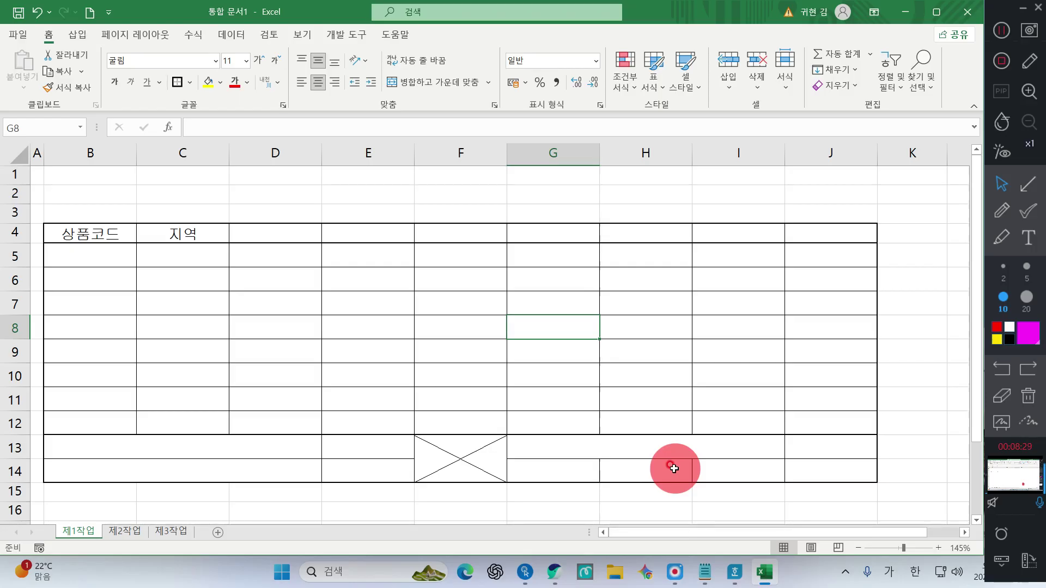
pyautogui.click(734, 576)
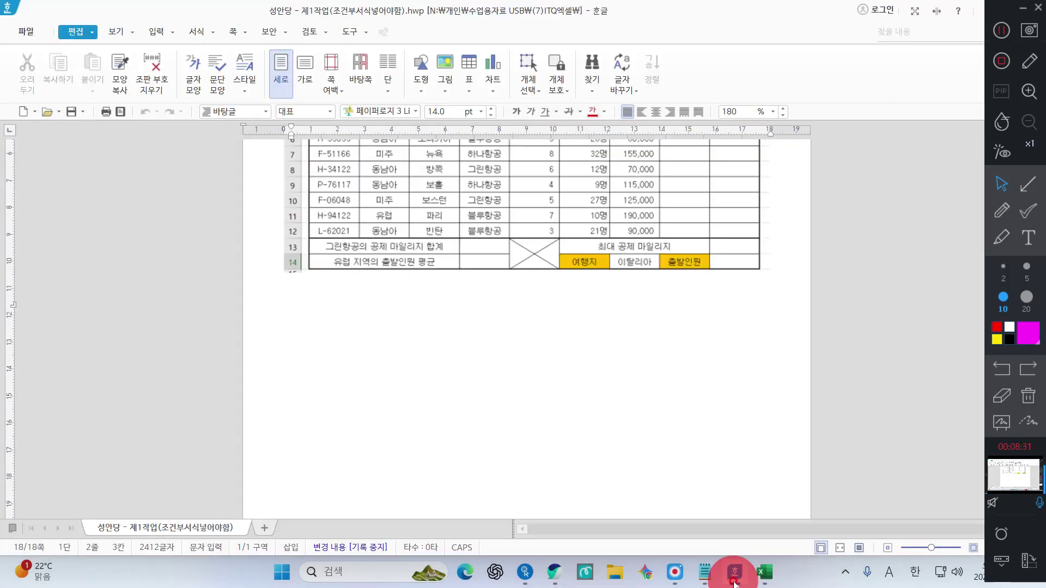
pyautogui.scroll(2, 427, 206)
pyautogui.scroll(-15, 611, 311)
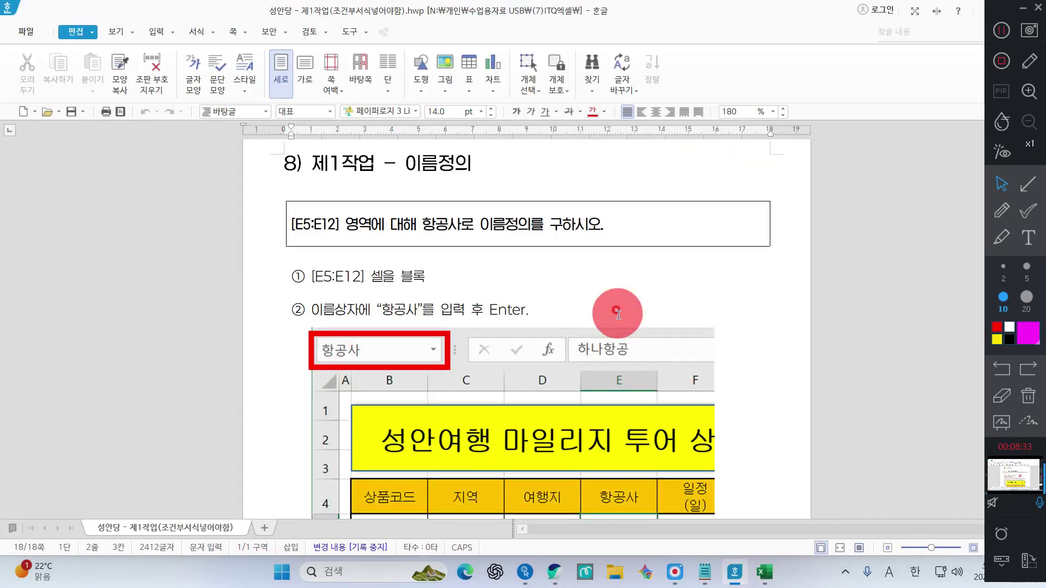
pyautogui.scroll(20, 638, 338)
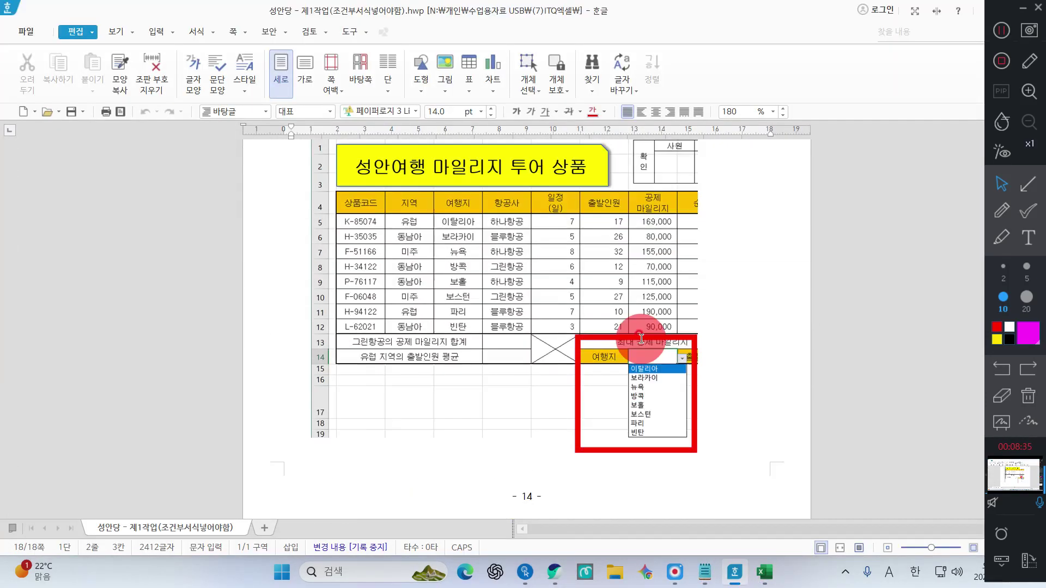
pyautogui.scroll(20, 638, 337)
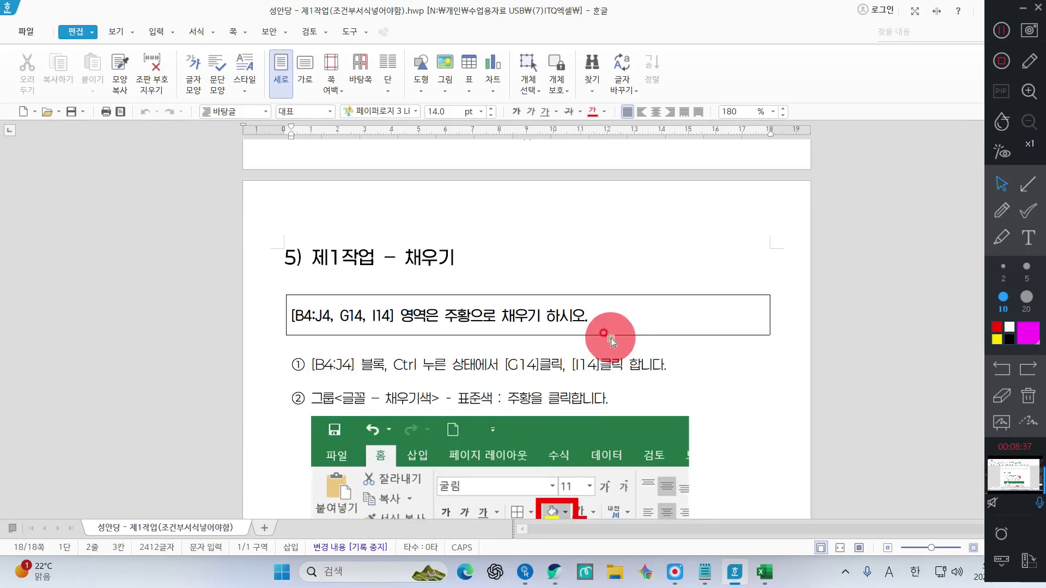
pyautogui.scroll(20, 611, 338)
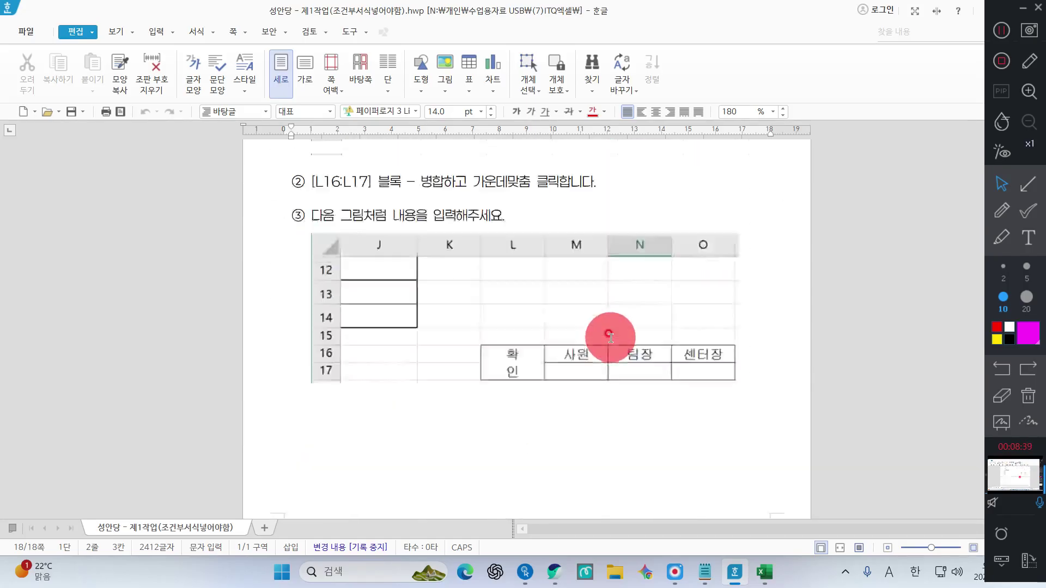
pyautogui.scroll(20, 610, 338)
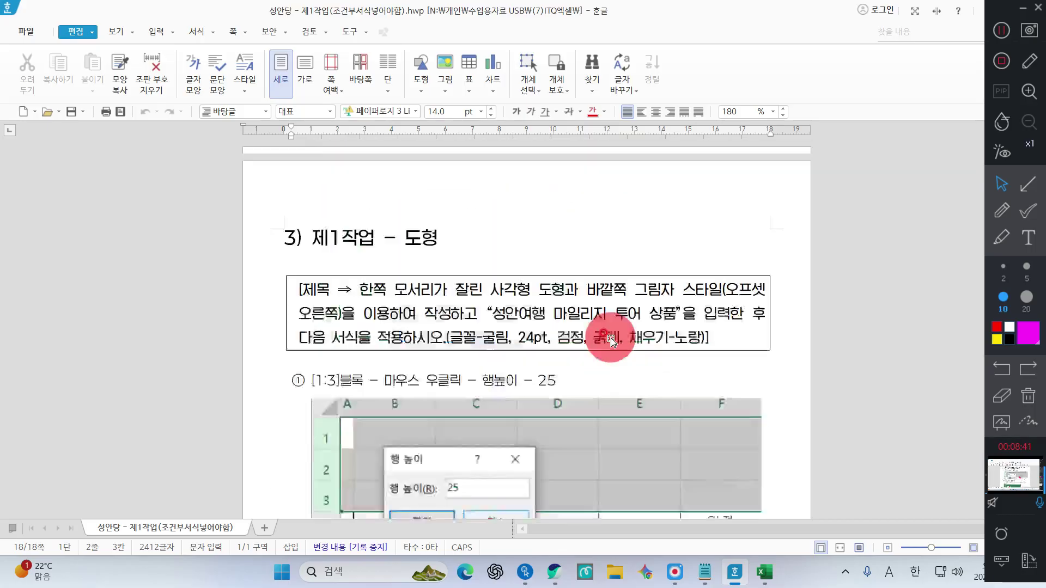
pyautogui.scroll(20, 608, 338)
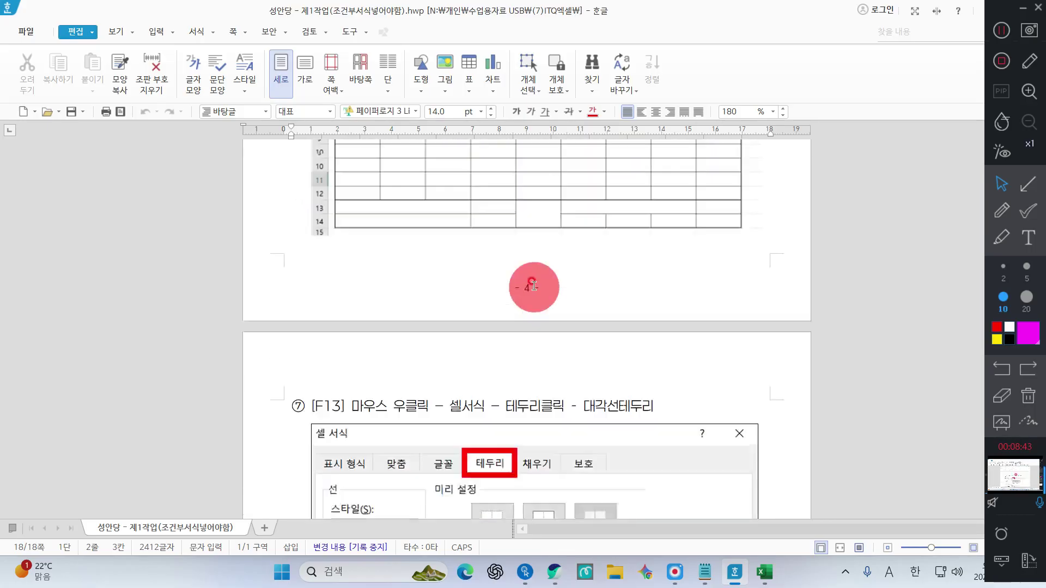
pyautogui.scroll(1, 810, 320)
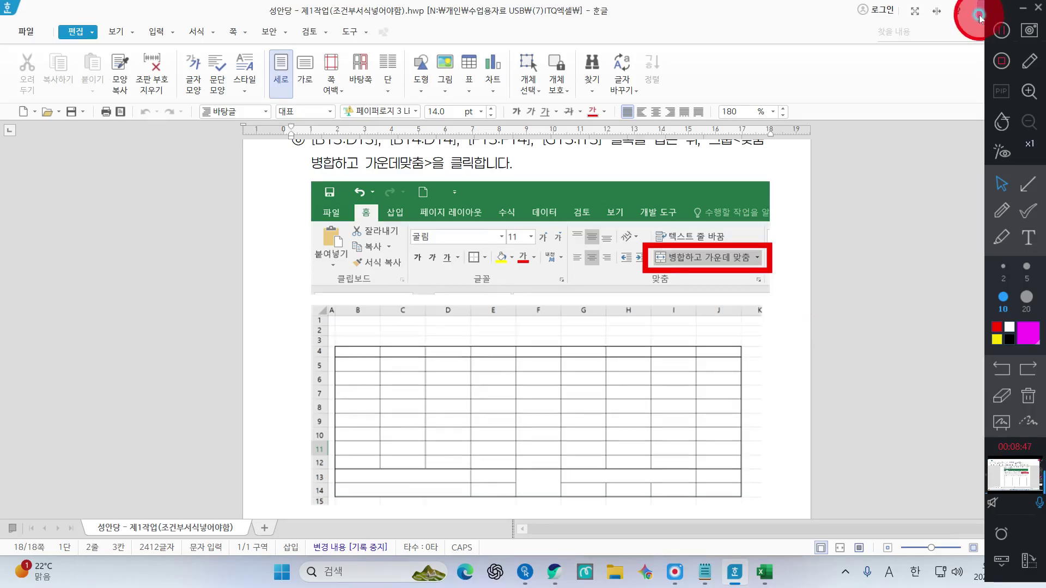
pyautogui.click(974, 12)
pyautogui.click(98, 191)
pyautogui.moveTo(68, 173); pyautogui.dragTo(694, 240)
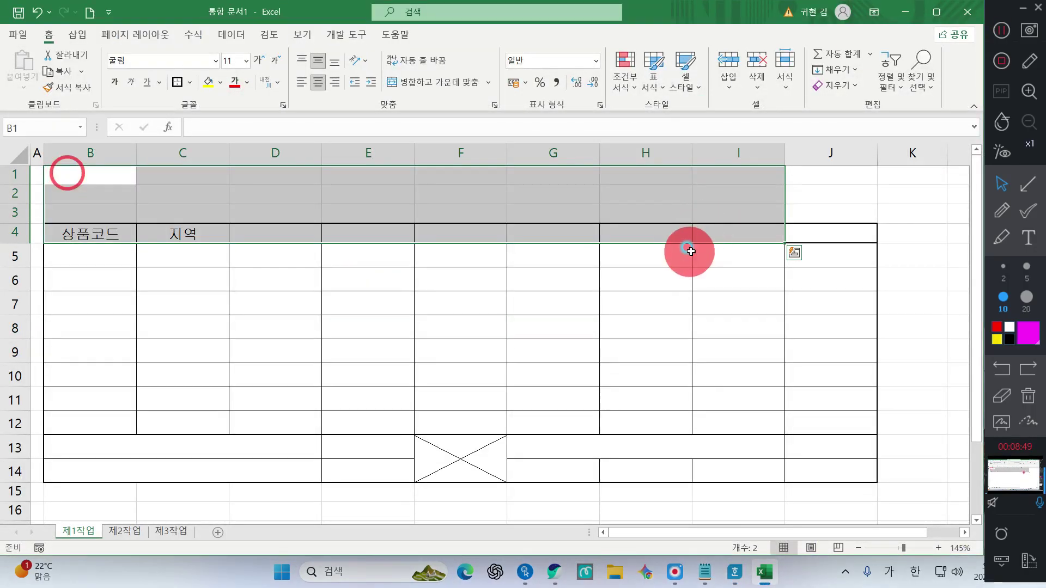
pyautogui.click(694, 252)
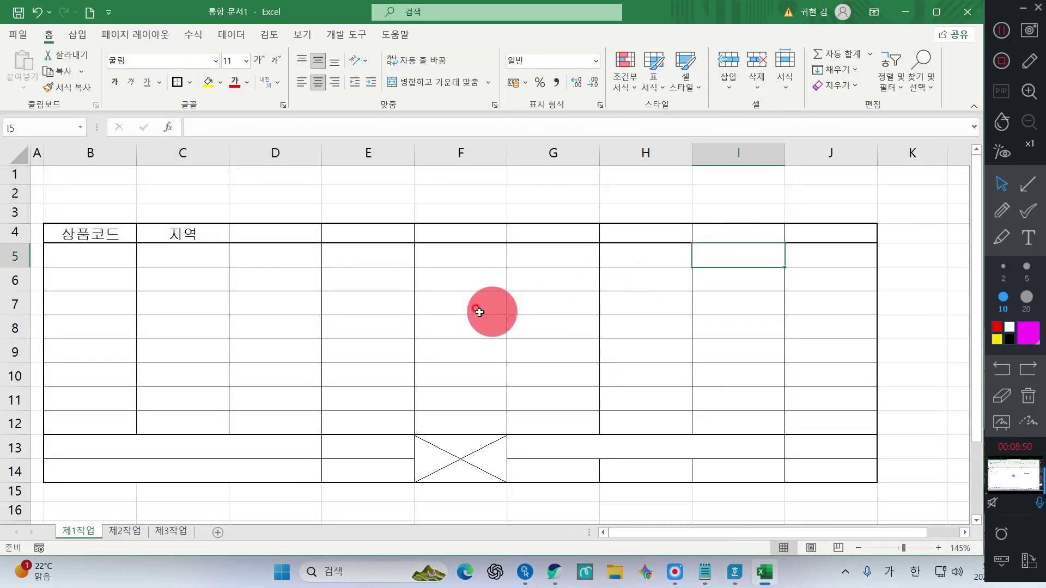
pyautogui.click(1002, 207)
pyautogui.click(1002, 212)
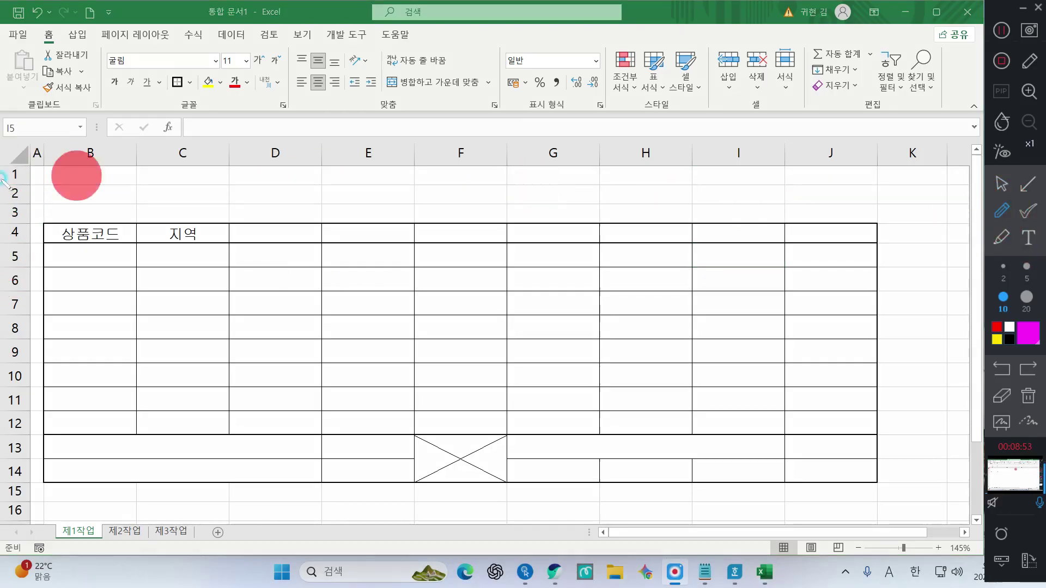
pyautogui.moveTo(43, 159)
pyautogui.mouseDown()
pyautogui.moveTo(4, 175)
pyautogui.moveTo(3, 196)
pyautogui.moveTo(30, 222)
pyautogui.mouseUp()
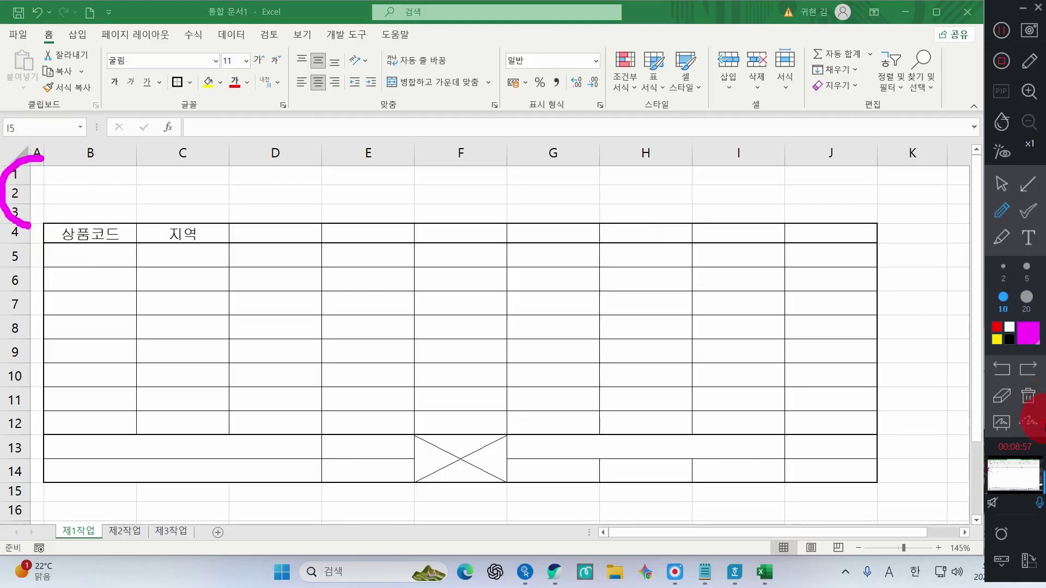
# Step: Increase the row height of rows 1 to 3 above the table
pyautogui.click(999, 183)
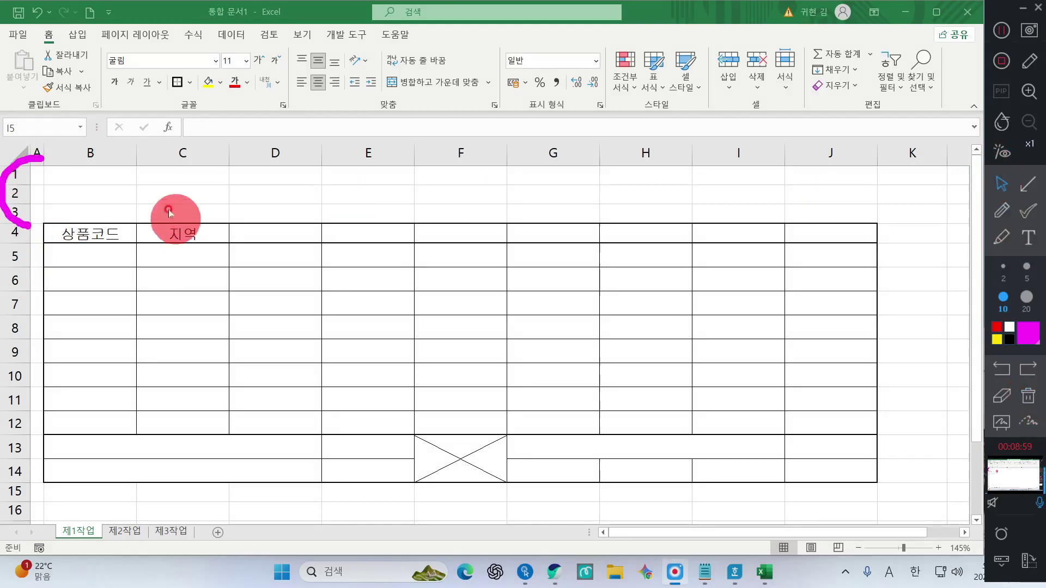
pyautogui.moveTo(13, 173); pyautogui.dragTo(10, 216)
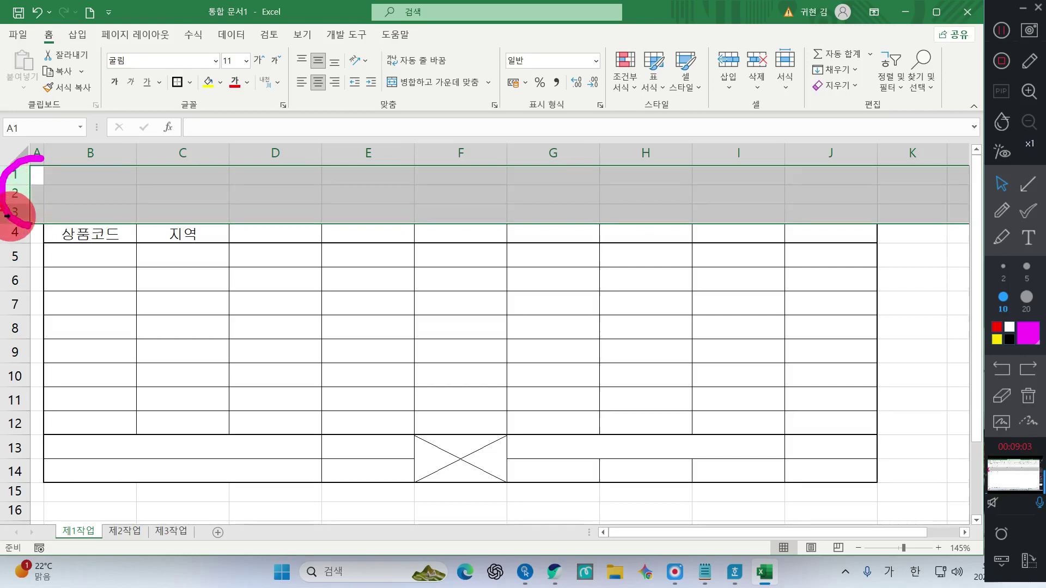
pyautogui.rightClick(12, 213)
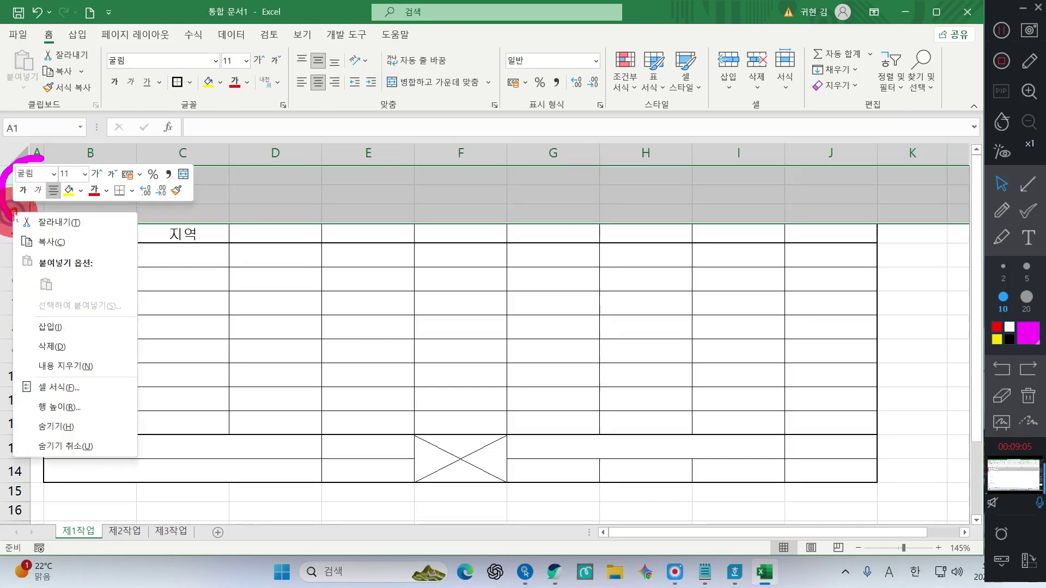
pyautogui.click(1027, 396)
pyautogui.click(11, 175)
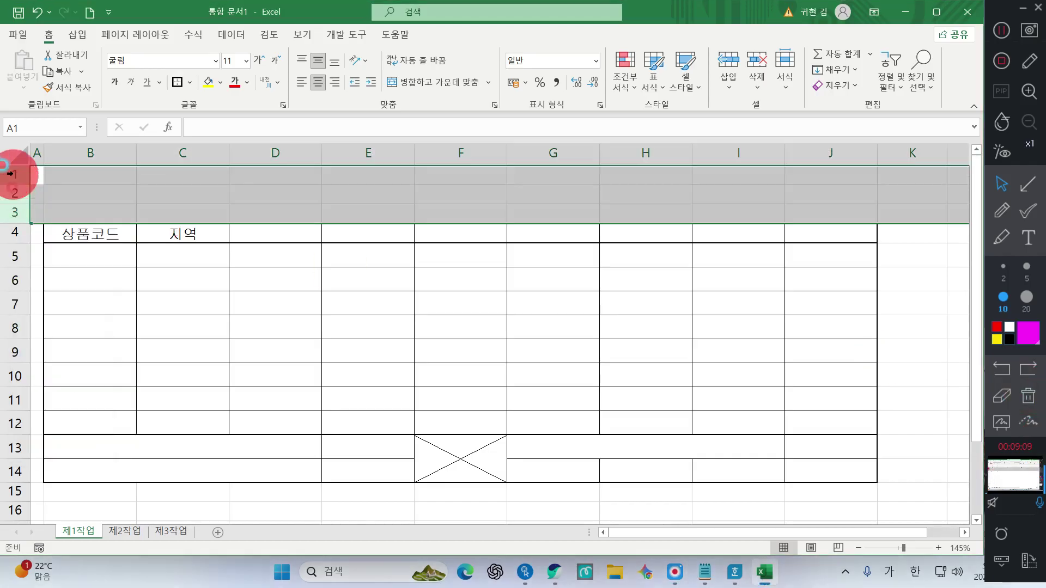
pyautogui.rightClick(17, 214)
pyautogui.click(101, 406)
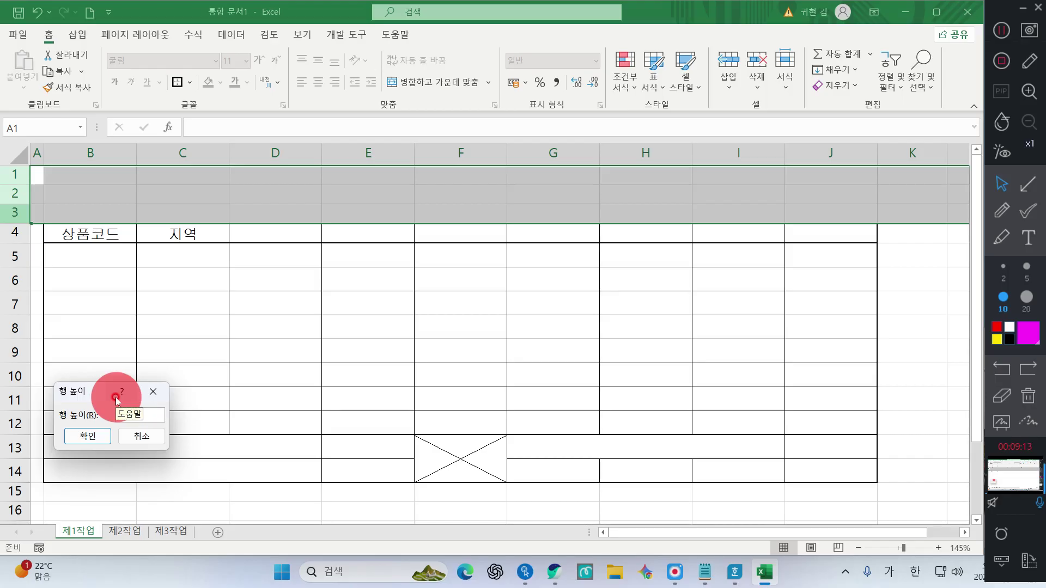
pyautogui.press('Return')
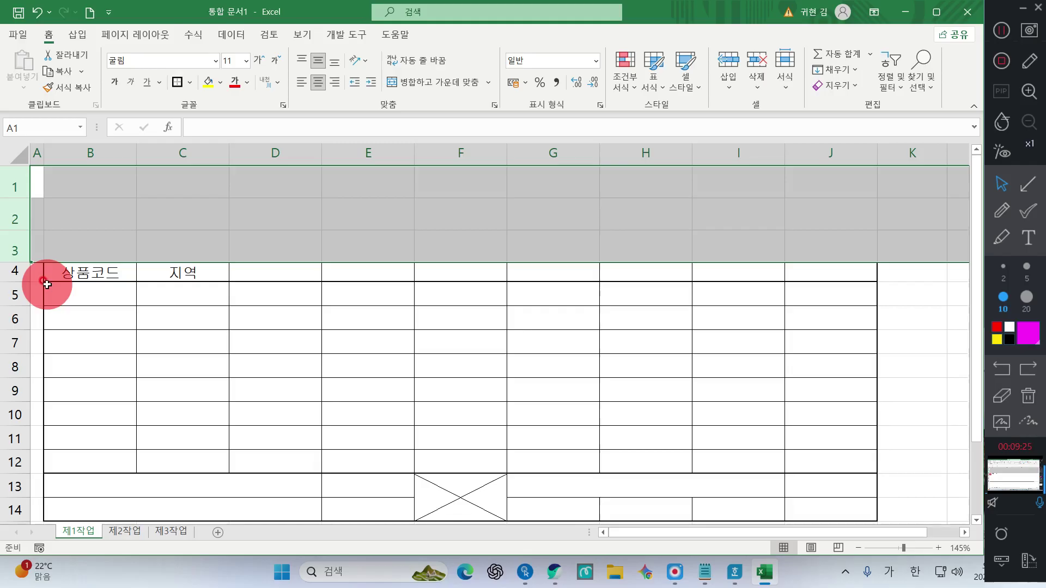
# Step: Draw a rectangle with one snipped corner over rows 1 to 3 from column B into G, about 2.18 cm high and 13.55 cm wide
pyautogui.click(191, 296)
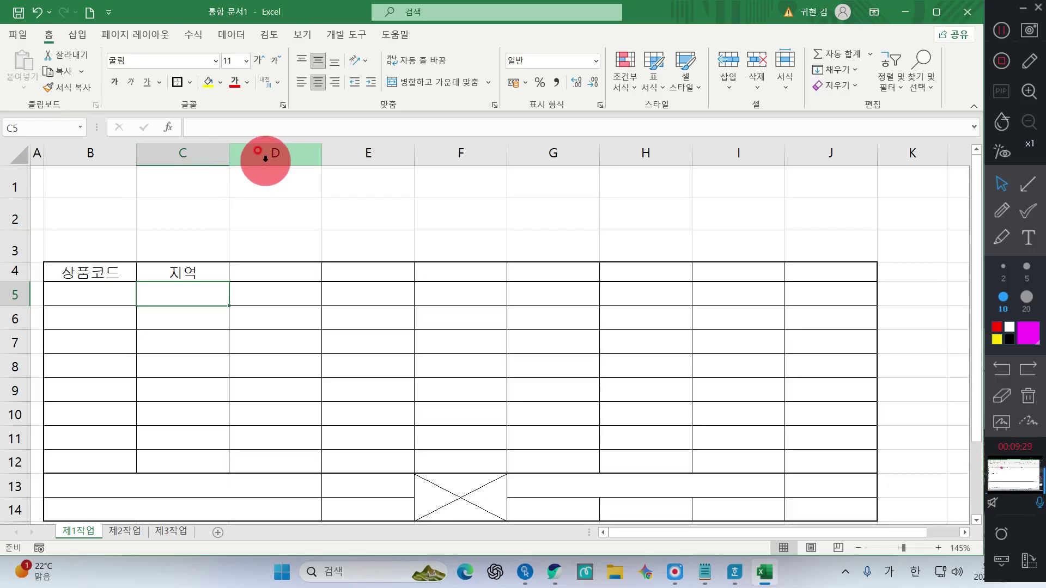
pyautogui.click(80, 36)
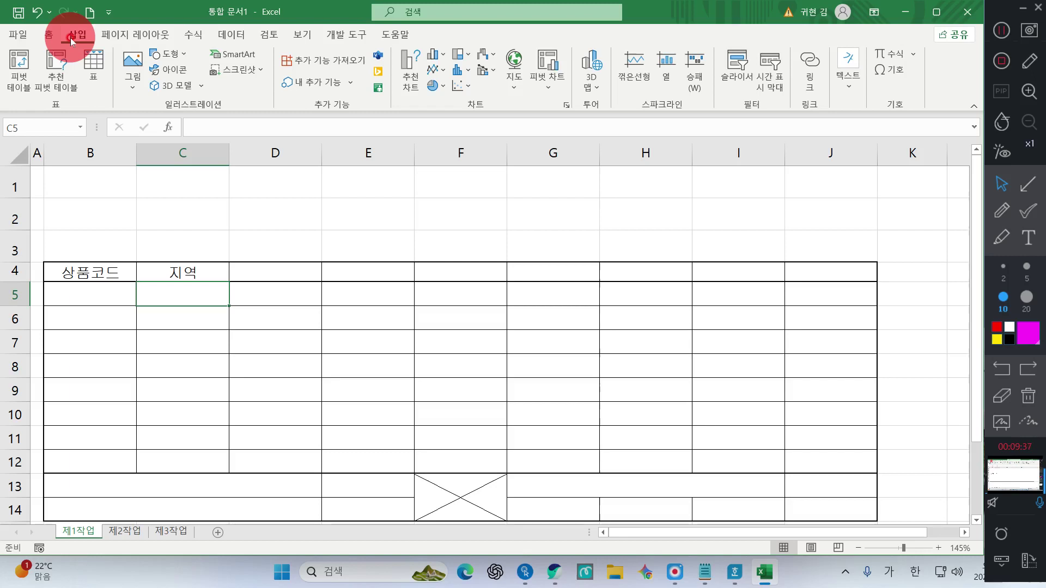
pyautogui.click(173, 53)
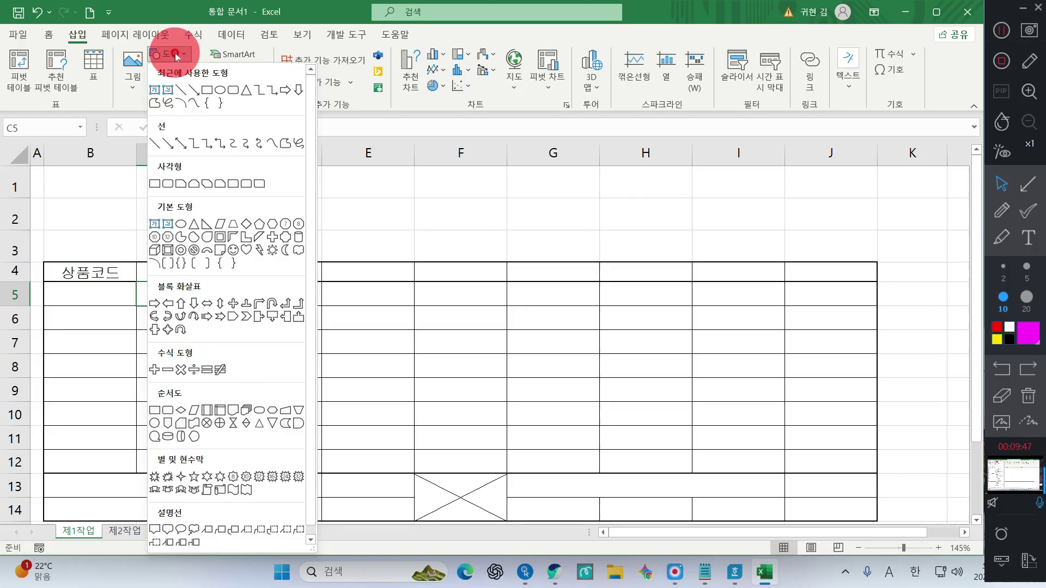
pyautogui.click(180, 185)
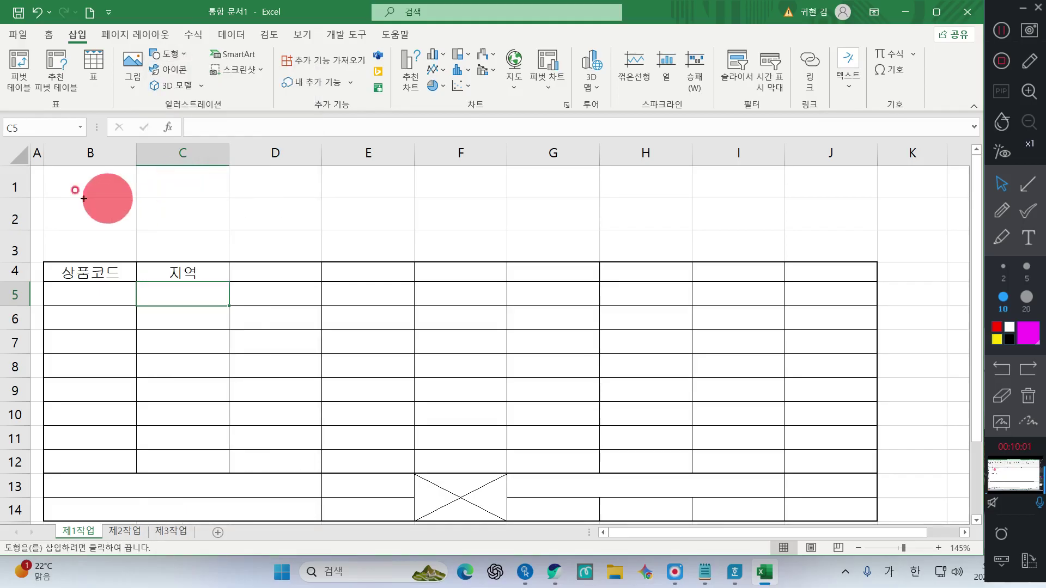
pyautogui.moveTo(44, 175); pyautogui.dragTo(548, 255)
pyautogui.moveTo(549, 255); pyautogui.dragTo(549, 256)
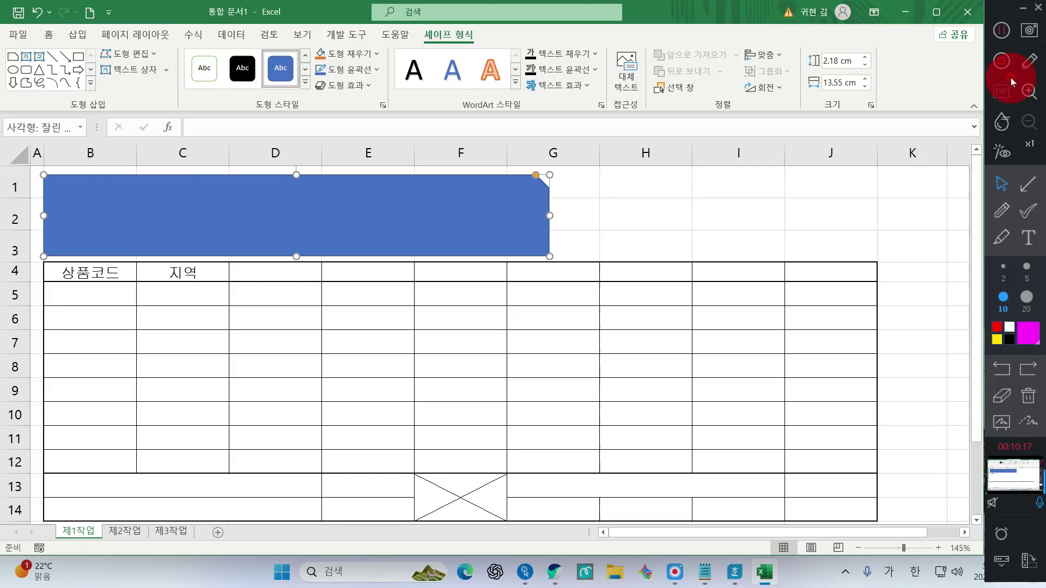
pyautogui.click(1001, 30)
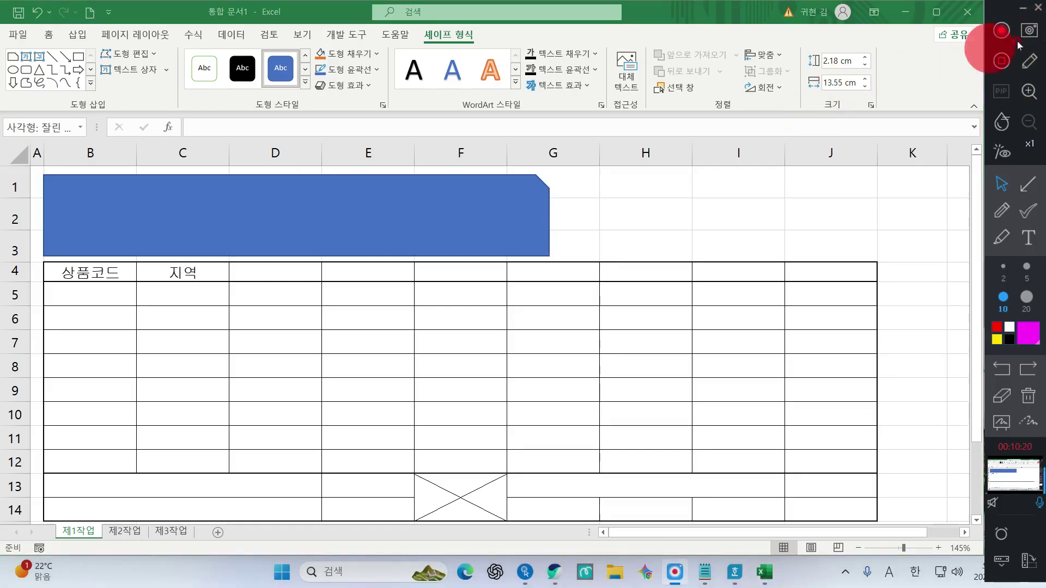
# Step: Apply the outer (바깥쪽) offset-right shadow effect to the snipped-corner rectangle
pyautogui.click(477, 208)
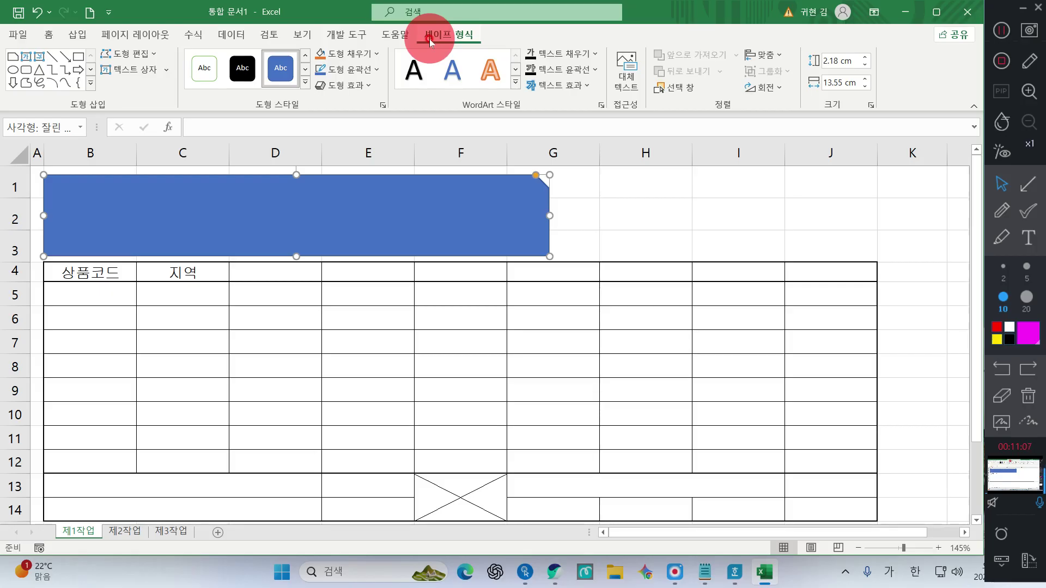
pyautogui.click(338, 85)
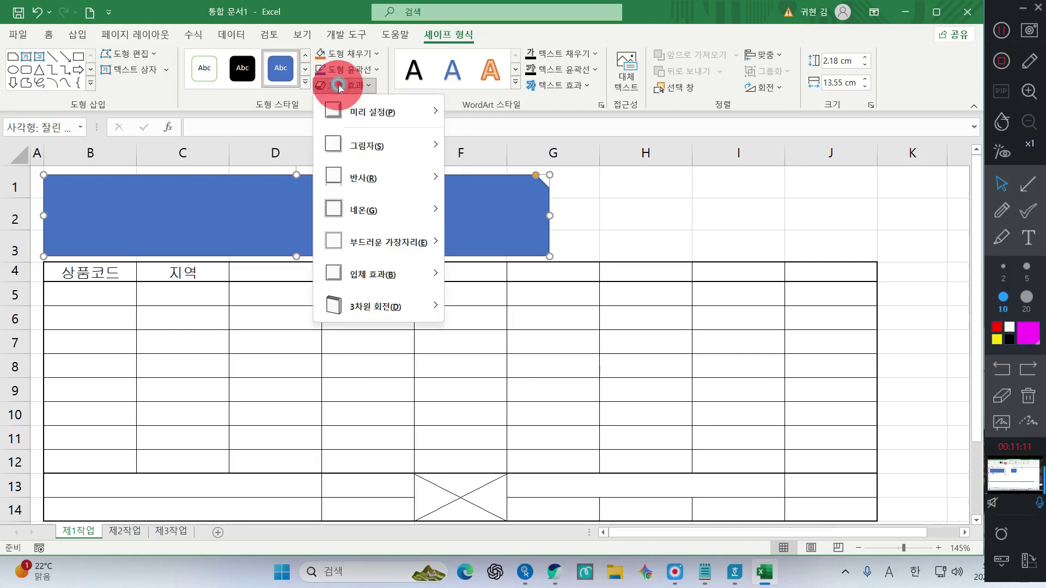
pyautogui.click(359, 148)
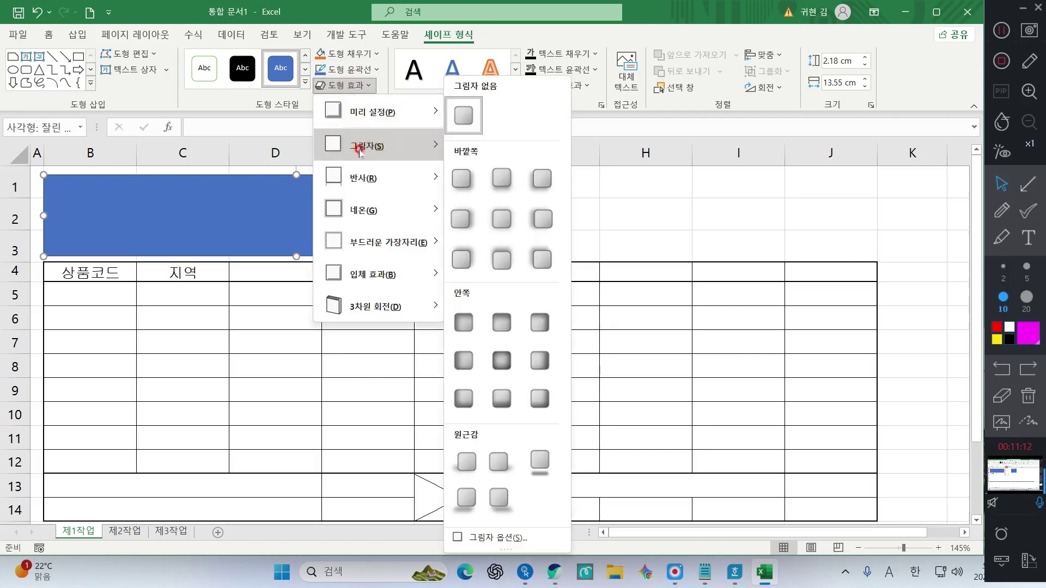
pyautogui.click(466, 224)
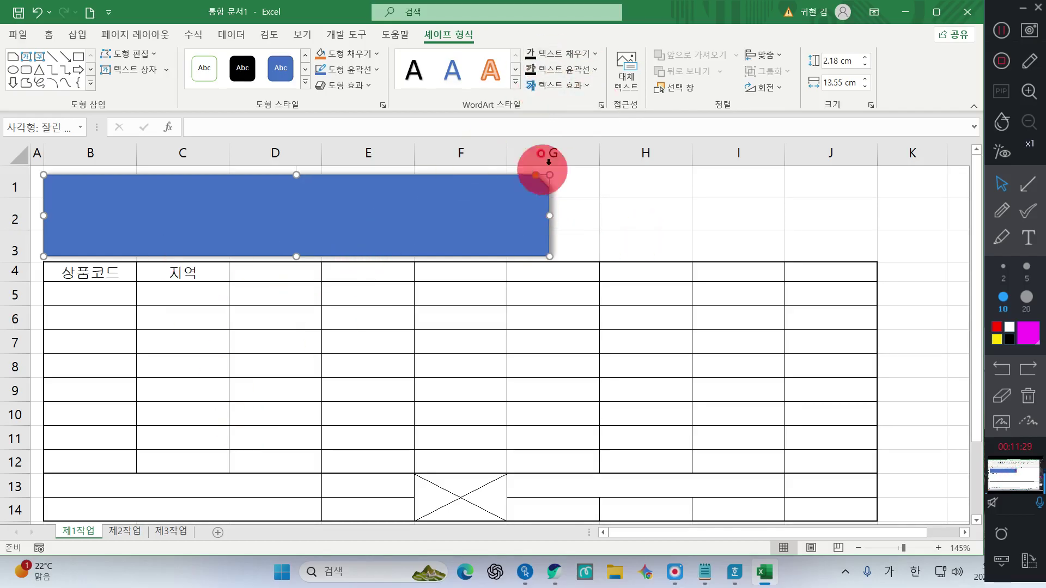
pyautogui.click(1001, 211)
pyautogui.moveTo(591, 238)
pyautogui.mouseDown()
pyautogui.moveTo(505, 188)
pyautogui.moveTo(560, 273)
pyautogui.moveTo(531, 294)
pyautogui.mouseUp()
pyautogui.click(994, 172)
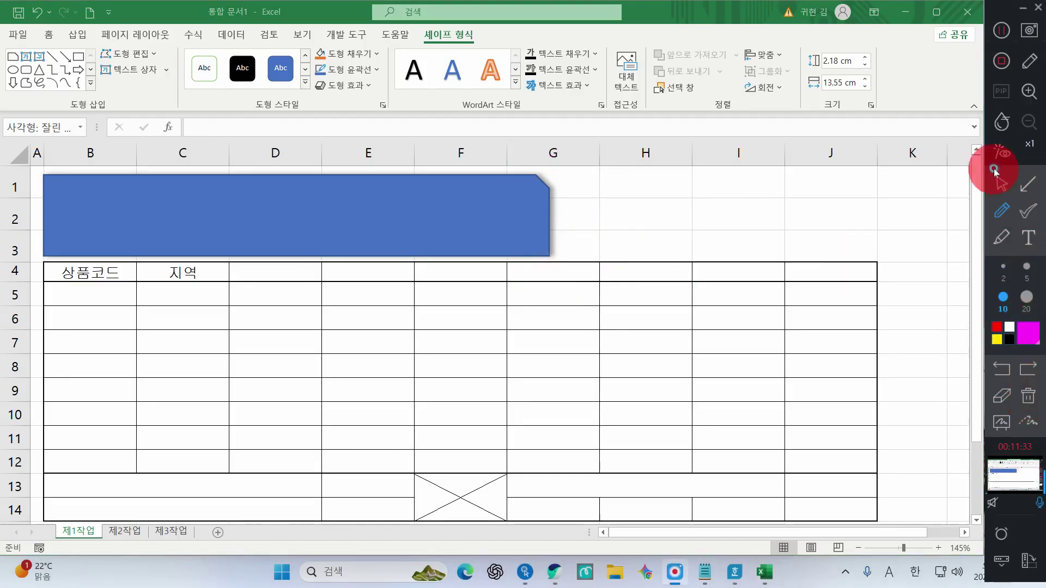
# Step: Enter the title 성안여행 마일리지 투어 상품 in the snipped-corner rectangle
pyautogui.click(252, 205)
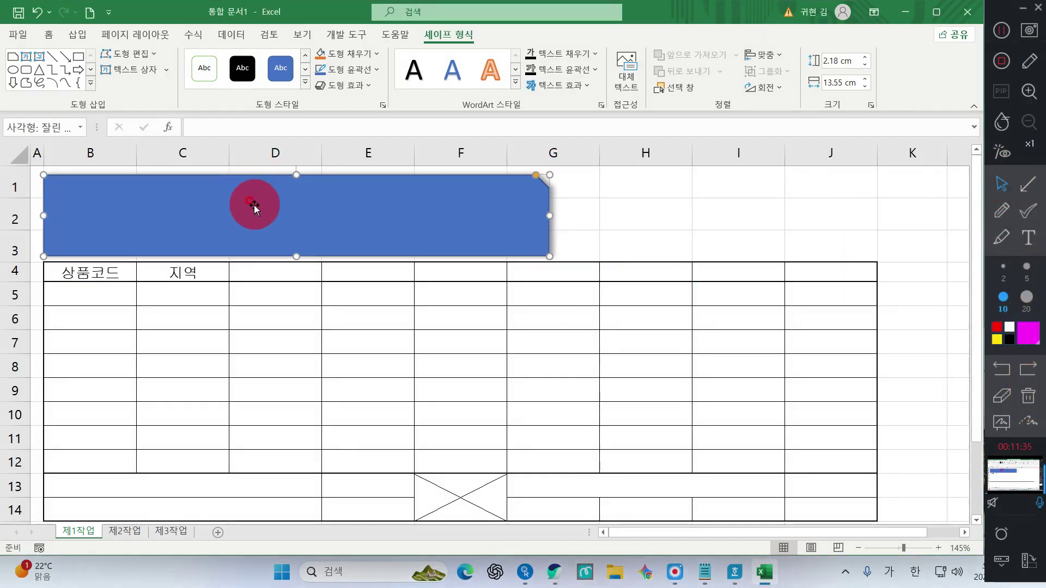
pyautogui.write('성아ㄴ여ㅛㅎ')
pyautogui.press('BackSpace')
pyautogui.press('BackSpace')
pyautogui.write('행 마일릿')
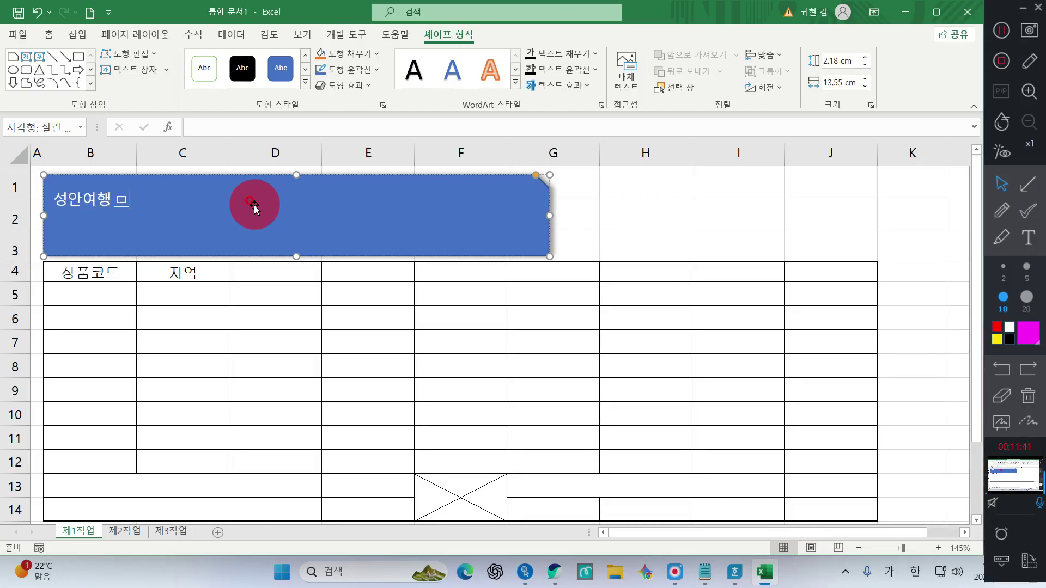
pyautogui.write('지 투어 상')
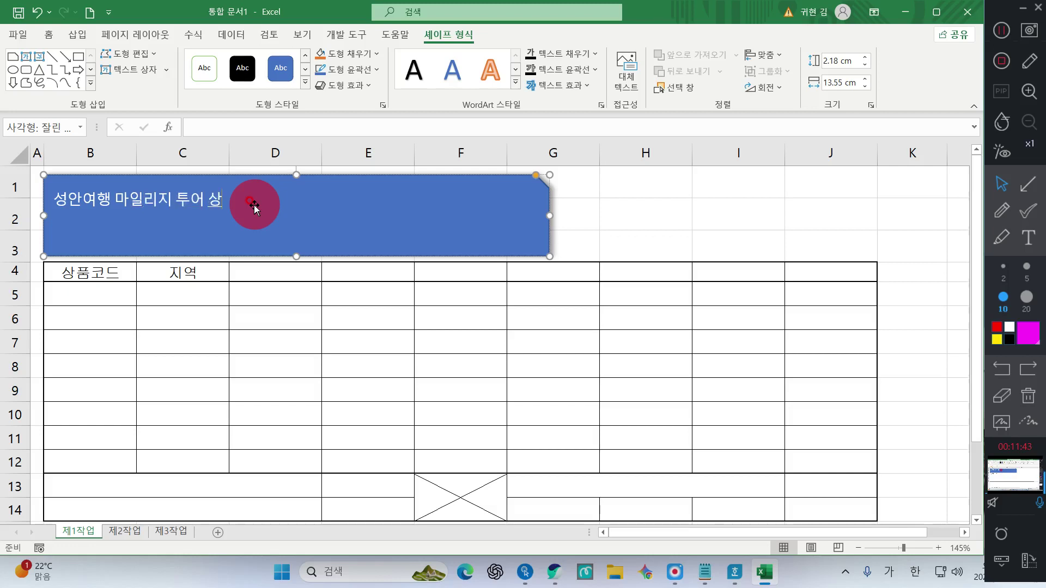
pyautogui.write('품')
pyautogui.click(499, 202)
pyautogui.click(1001, 210)
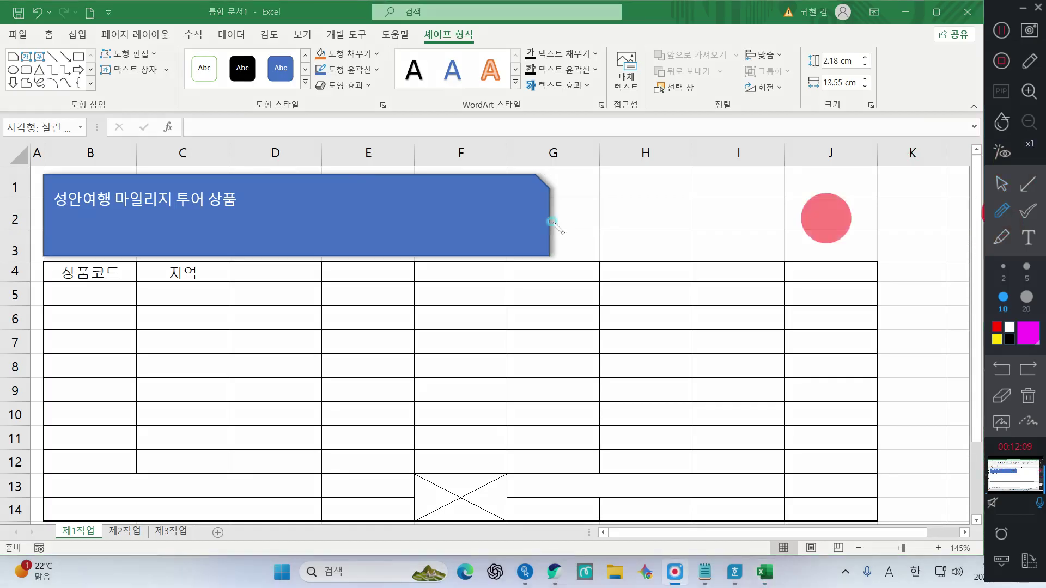
pyautogui.moveTo(353, 187)
pyautogui.mouseDown()
pyautogui.moveTo(393, 233)
pyautogui.moveTo(409, 173)
pyautogui.mouseUp()
pyautogui.click(1001, 184)
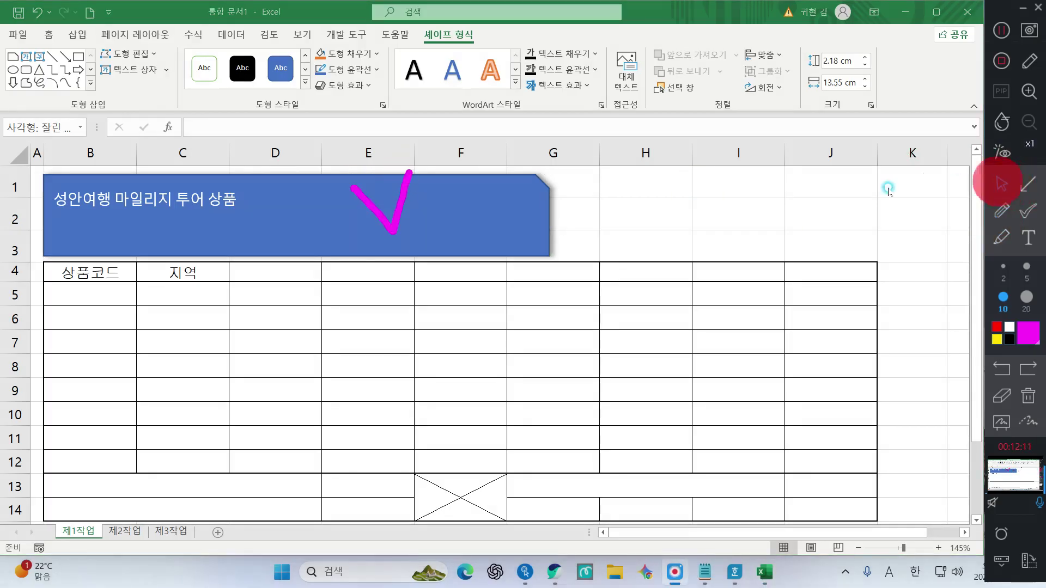
# Step: Format the title shape's text as 굴림, size 24, bold
pyautogui.click(366, 226)
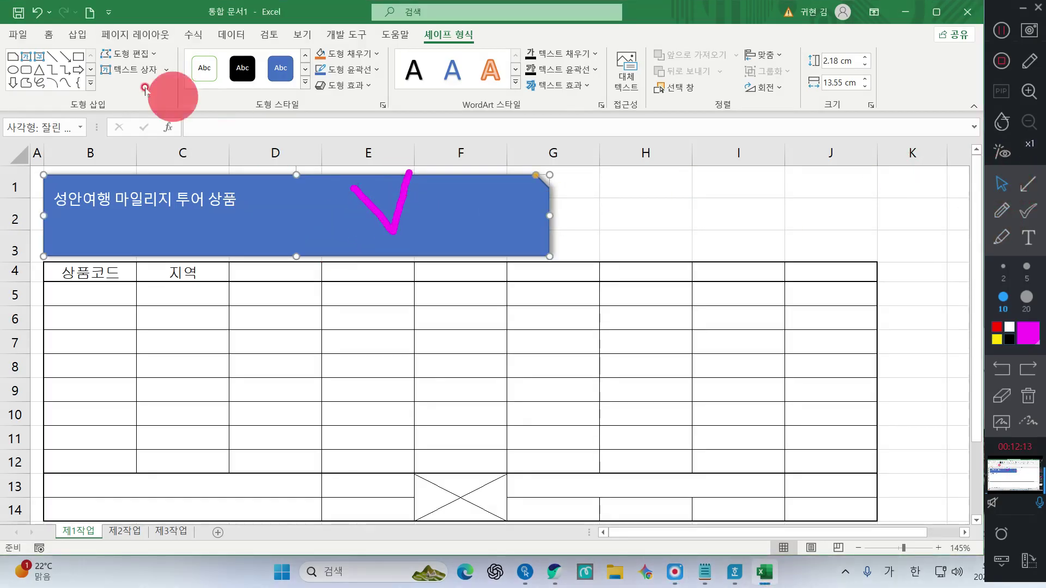
pyautogui.click(48, 36)
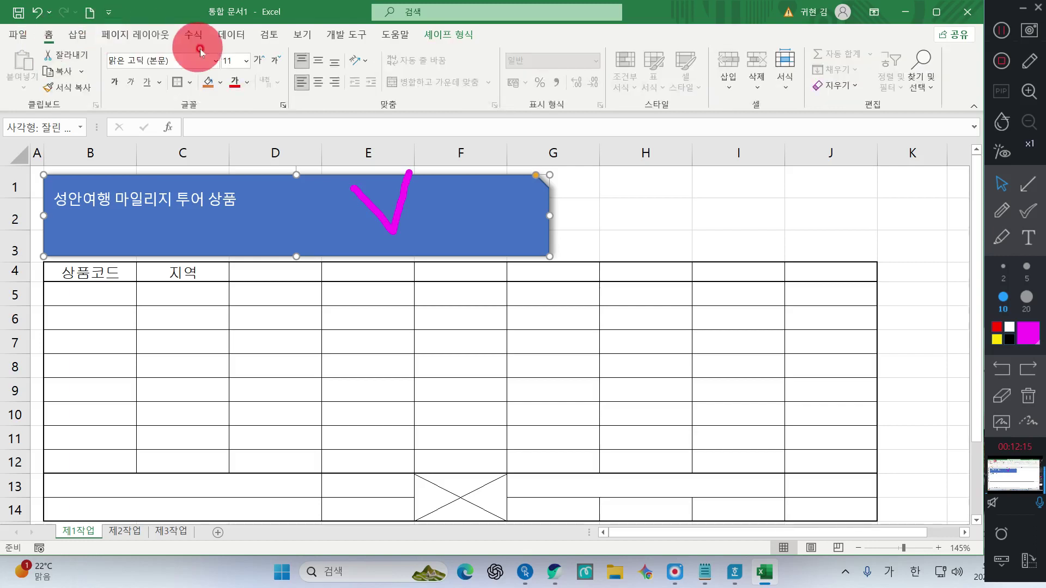
pyautogui.click(215, 64)
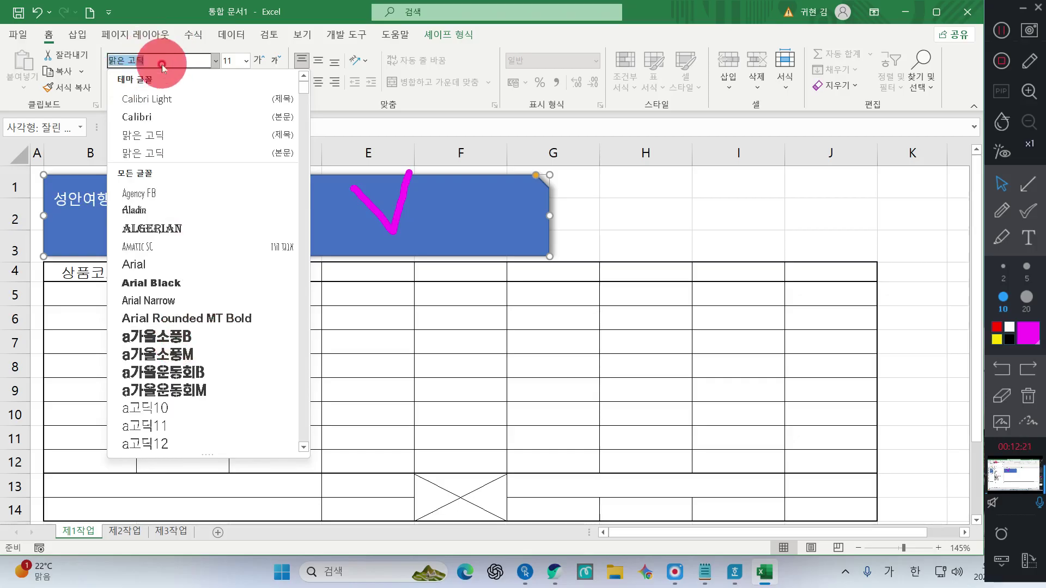
pyautogui.write('굴림')
pyautogui.press('Return')
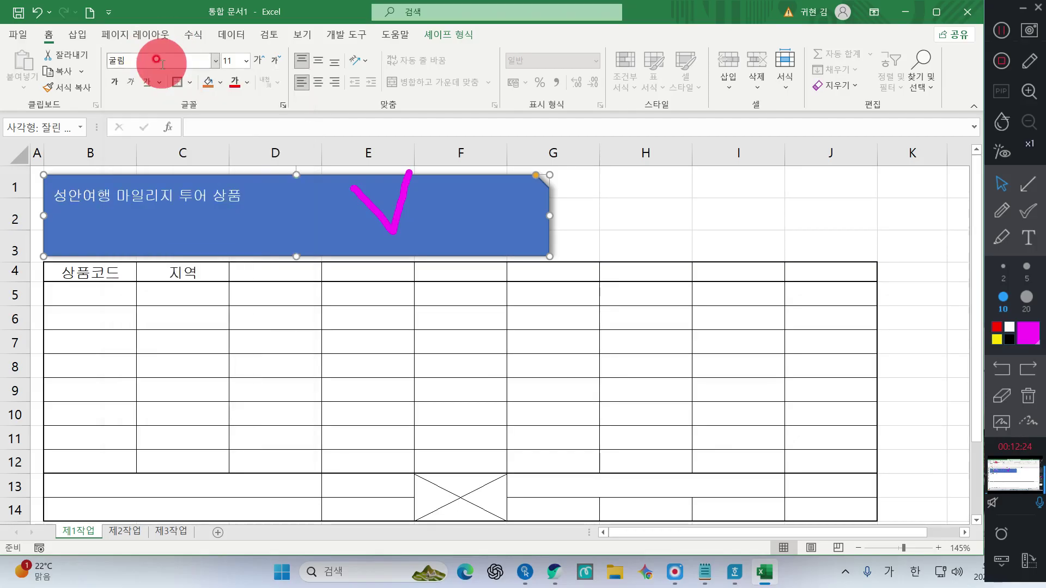
pyautogui.click(246, 62)
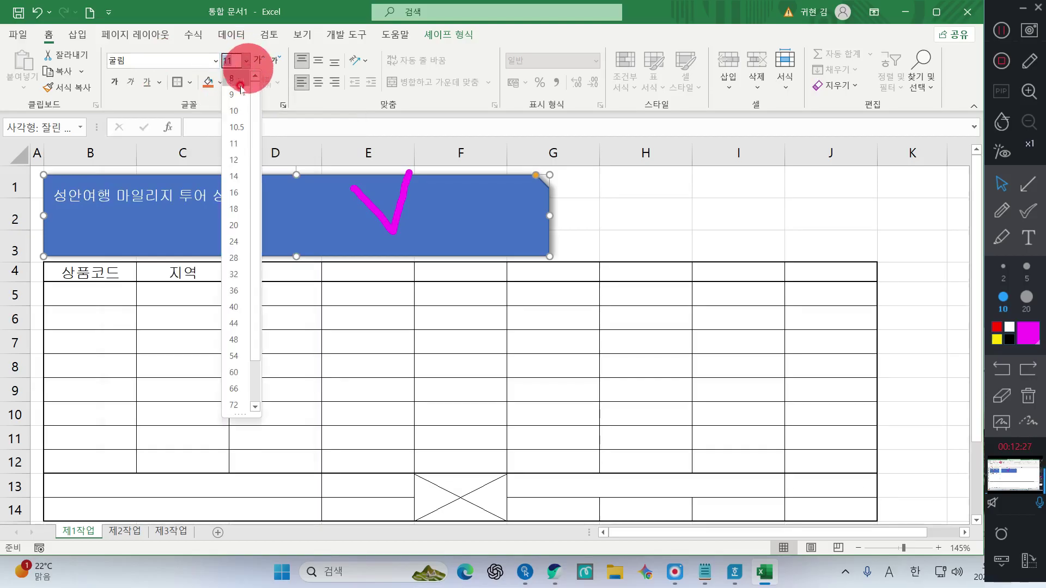
pyautogui.click(234, 240)
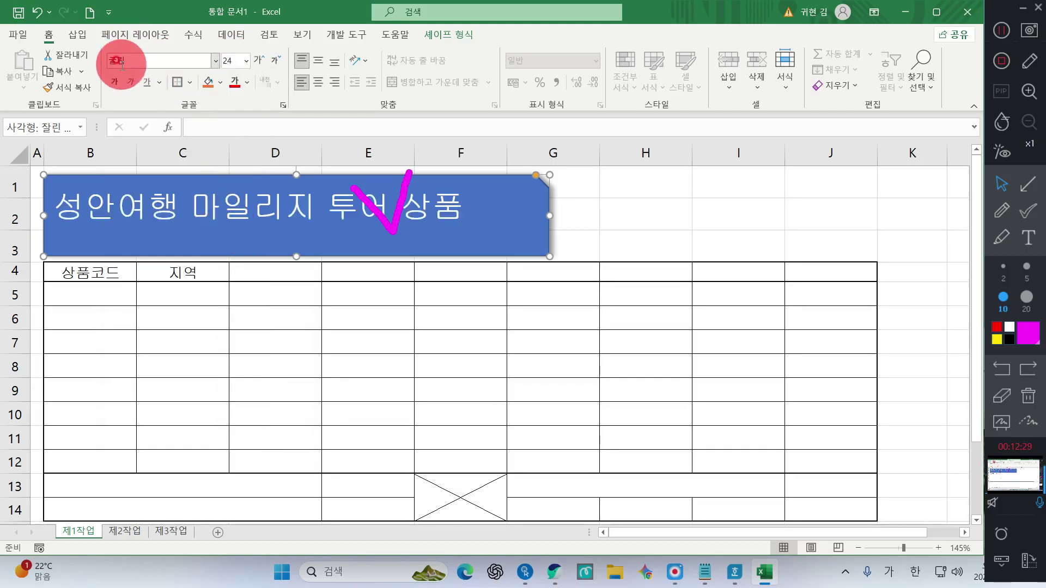
pyautogui.click(114, 82)
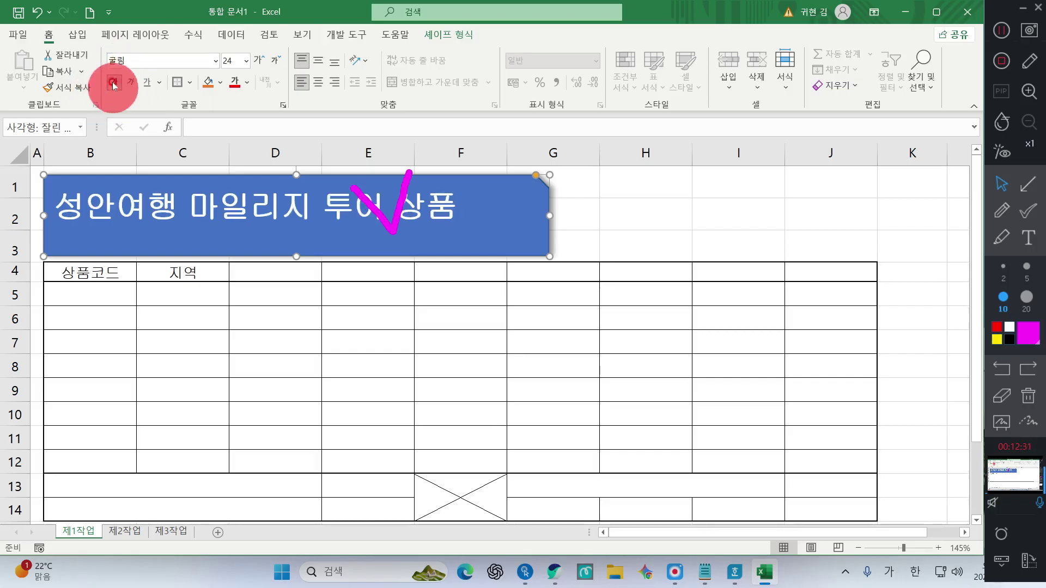
# Step: Fill the title shape with yellow and set its text colour to black
pyautogui.click(248, 83)
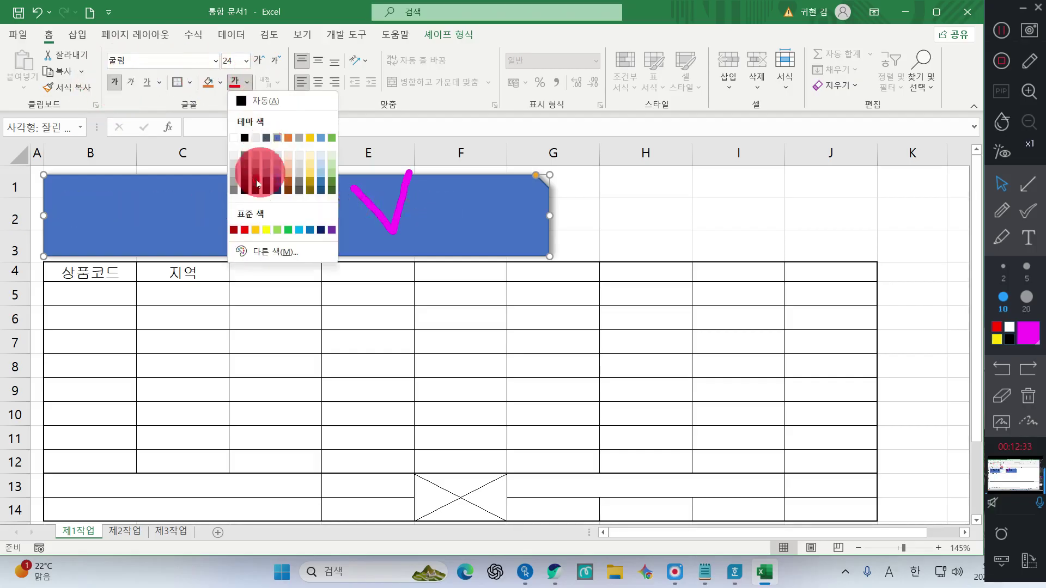
pyautogui.click(219, 83)
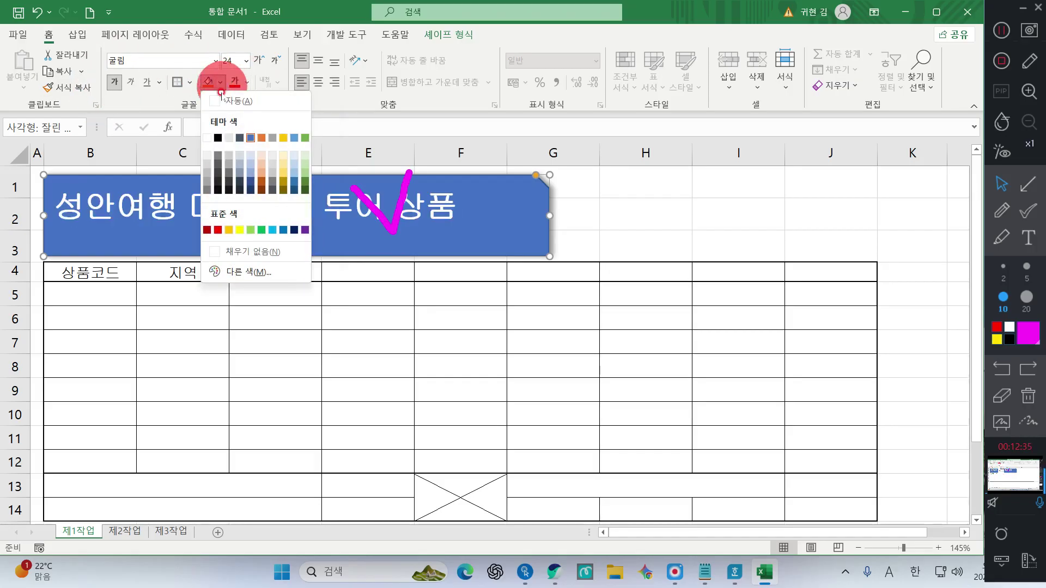
pyautogui.click(237, 230)
pyautogui.click(247, 84)
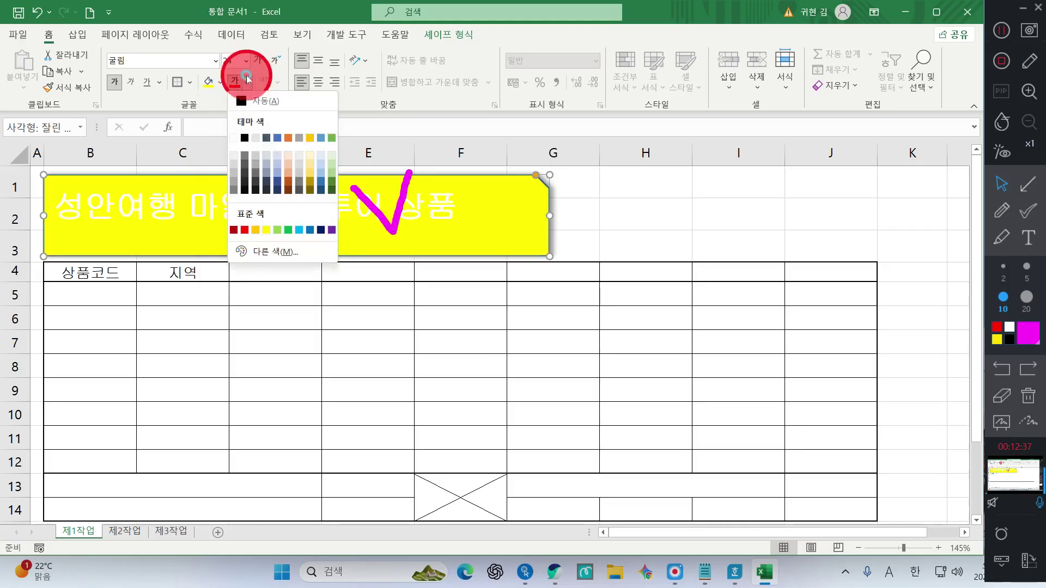
pyautogui.click(246, 135)
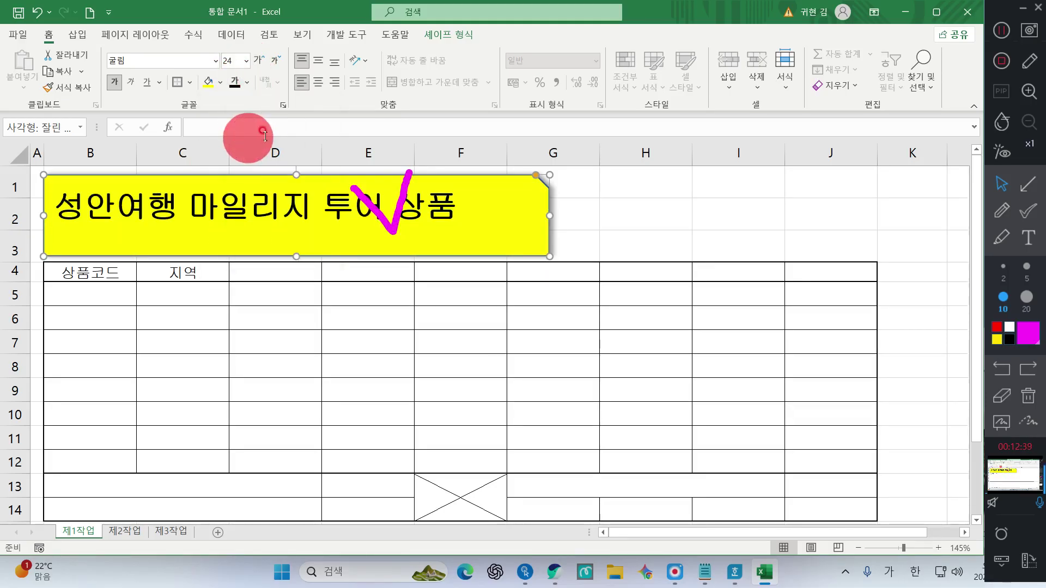
# Step: Center the title text both vertically and horizontally within the shape
pyautogui.click(1029, 396)
pyautogui.click(320, 84)
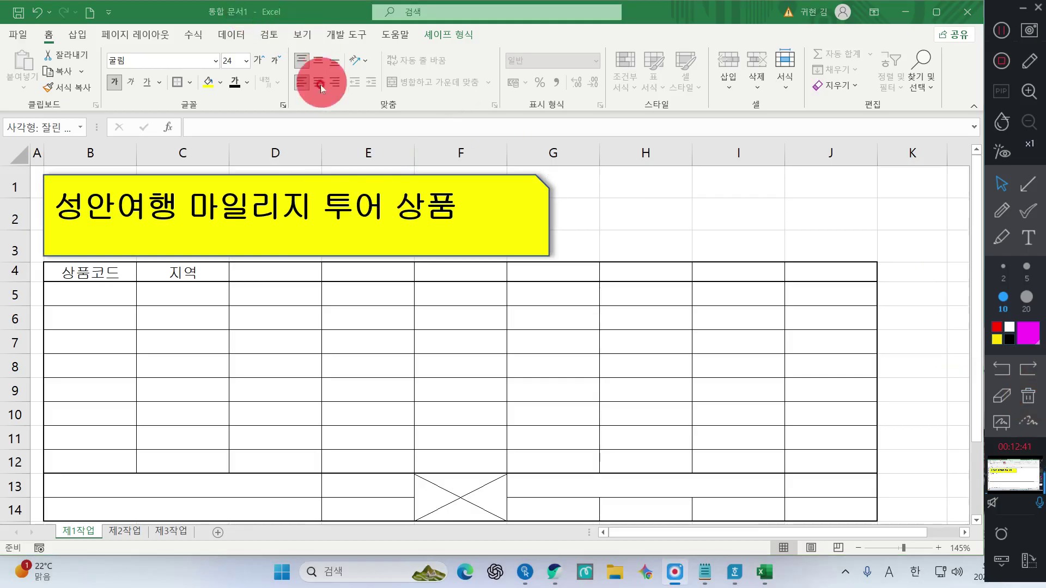
pyautogui.click(318, 61)
pyautogui.click(318, 83)
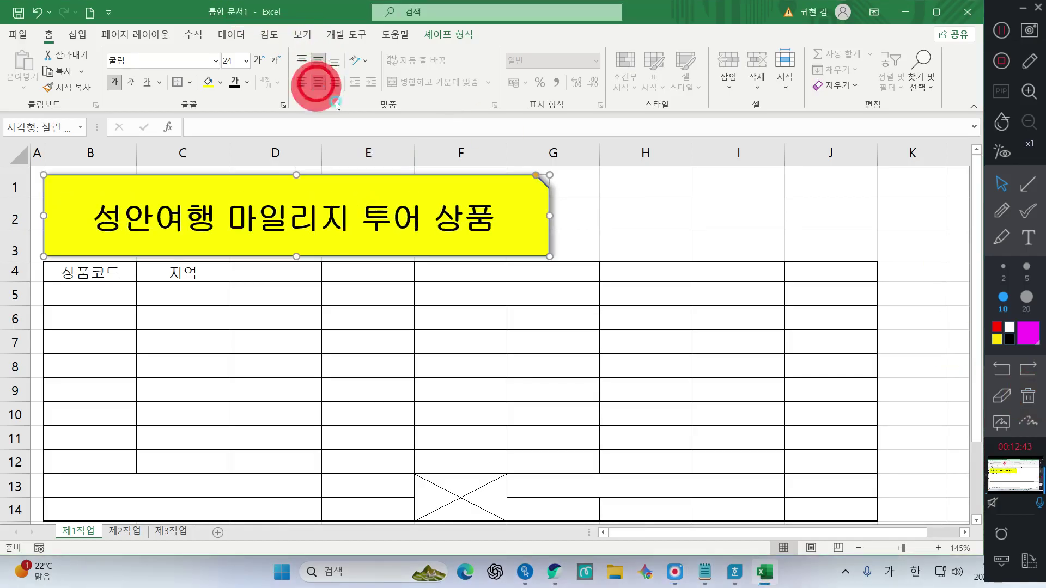